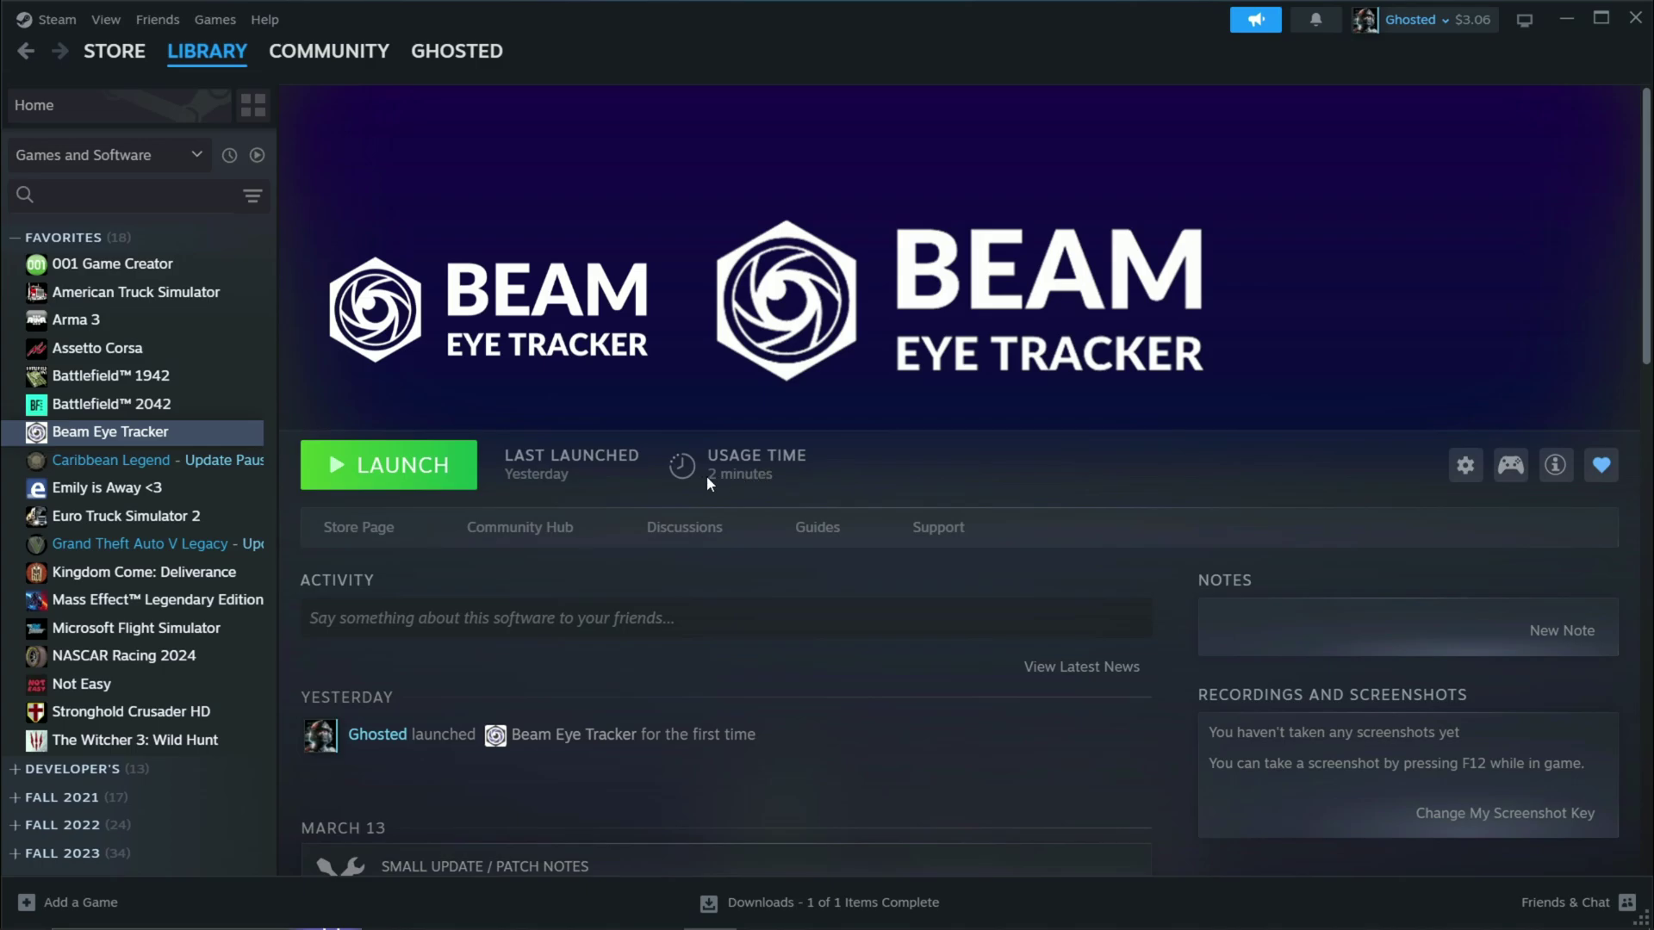
Step: Launch Beam Eye Tracker from the Steam library and open its Settings window from the widget's gear
click(372, 469)
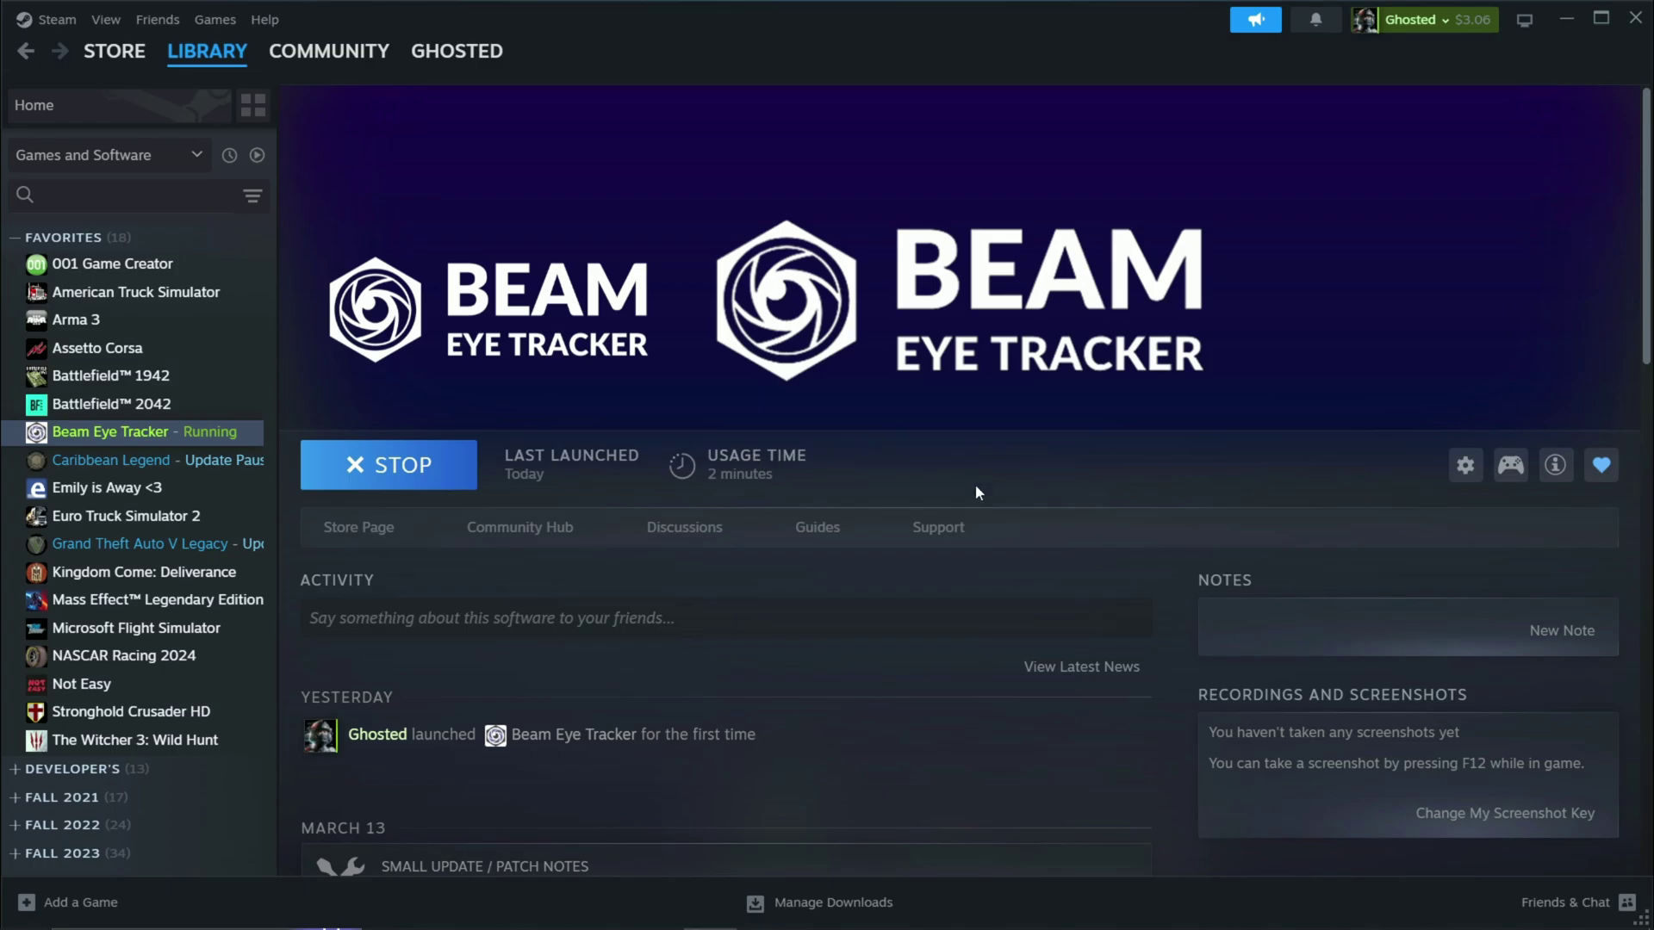
mouse_move(1066, 735)
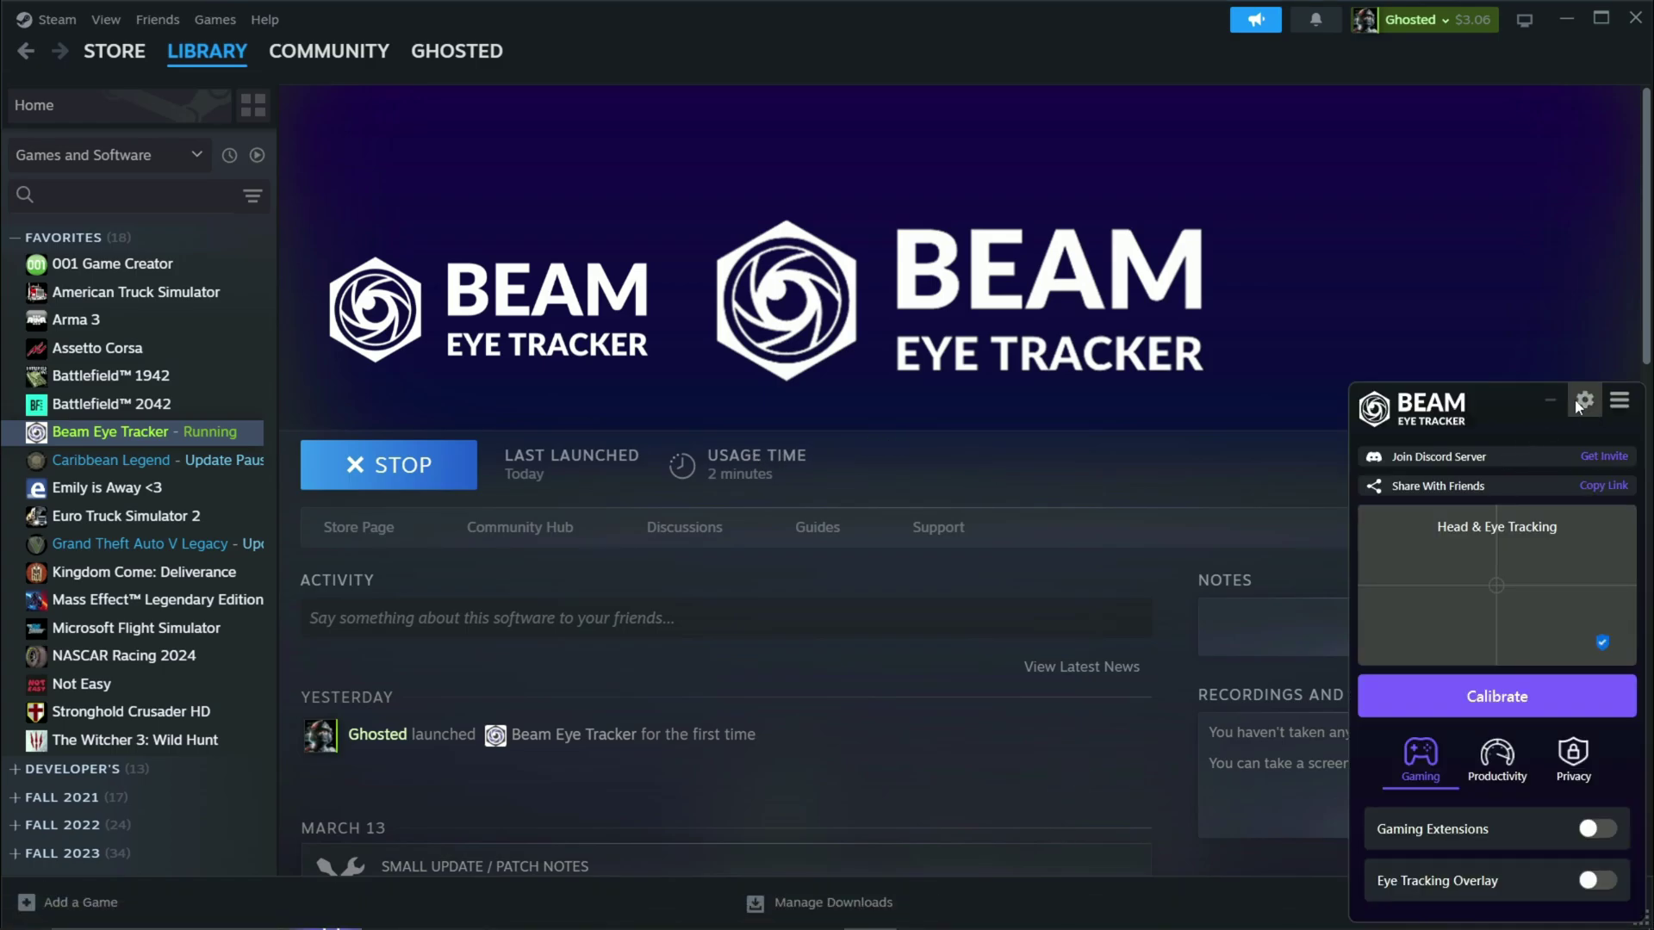
click(1600, 401)
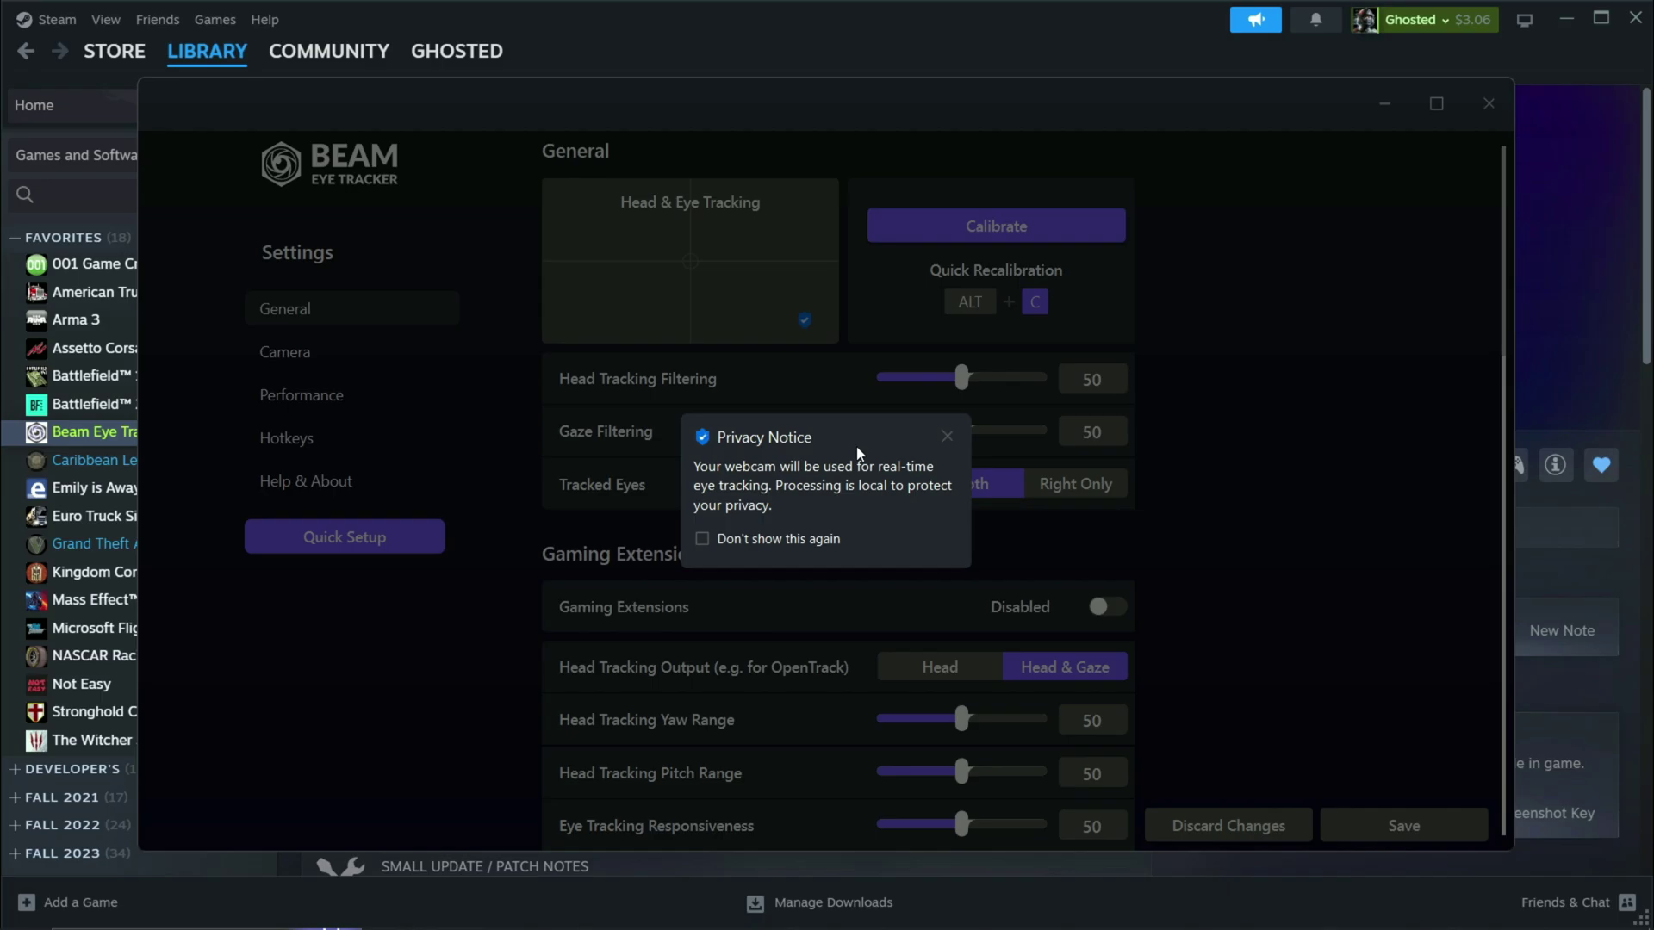
Step: Dismiss the webcam privacy notice and start Quick Setup at Step 1, Choose Your Camera
click(703, 540)
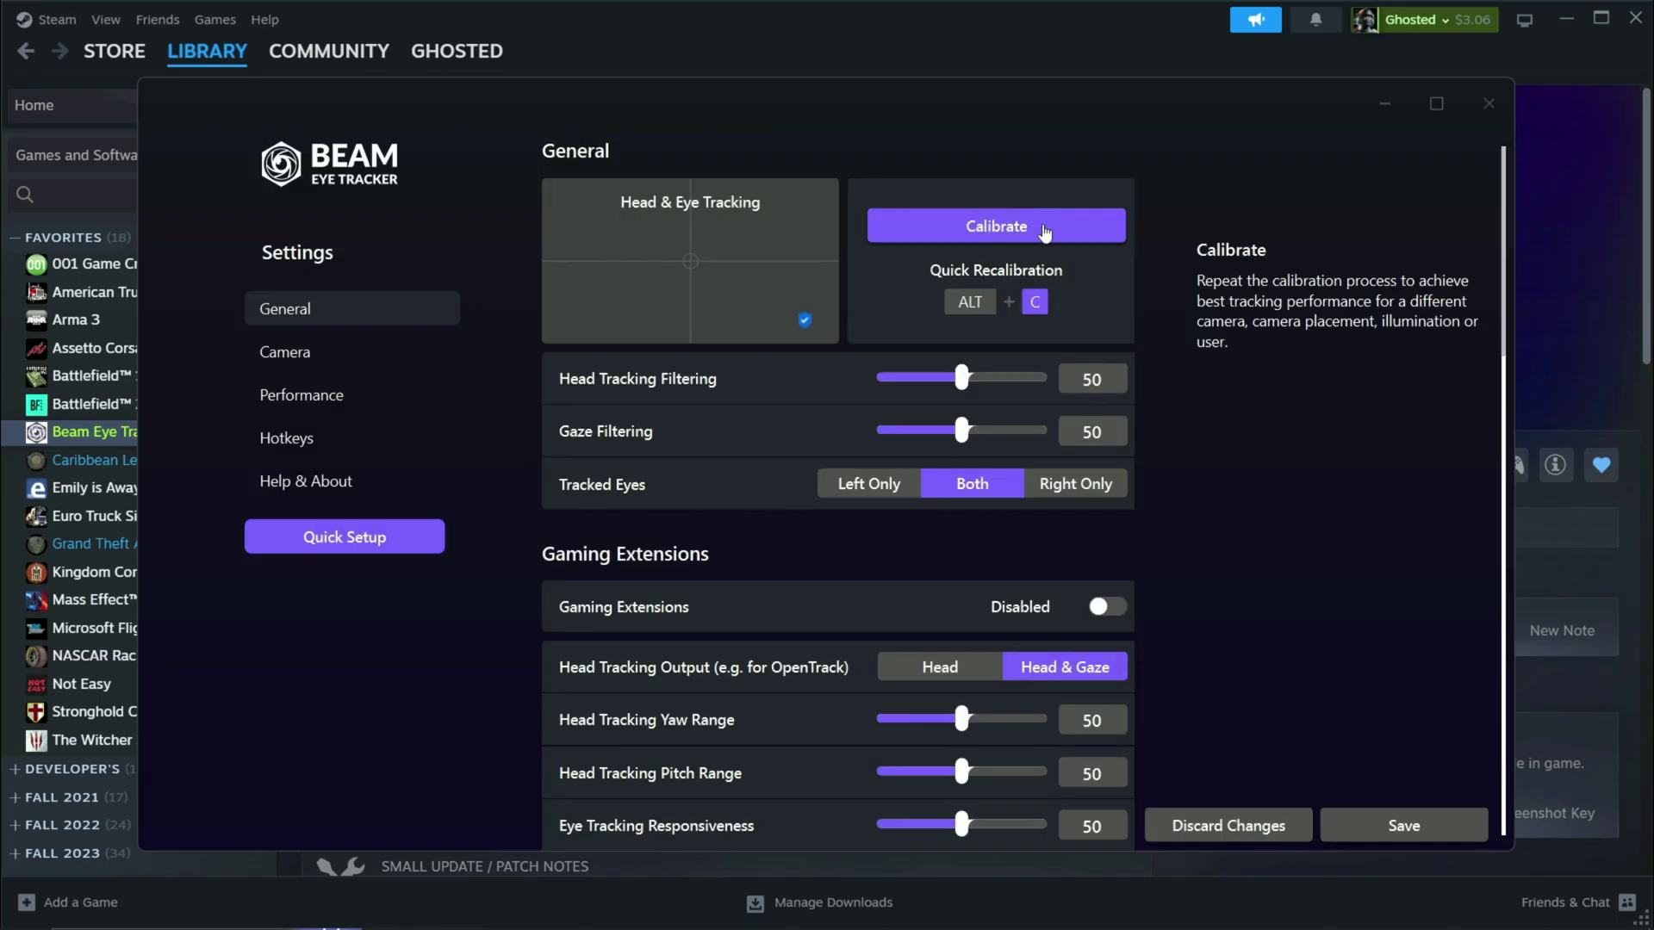
click(363, 542)
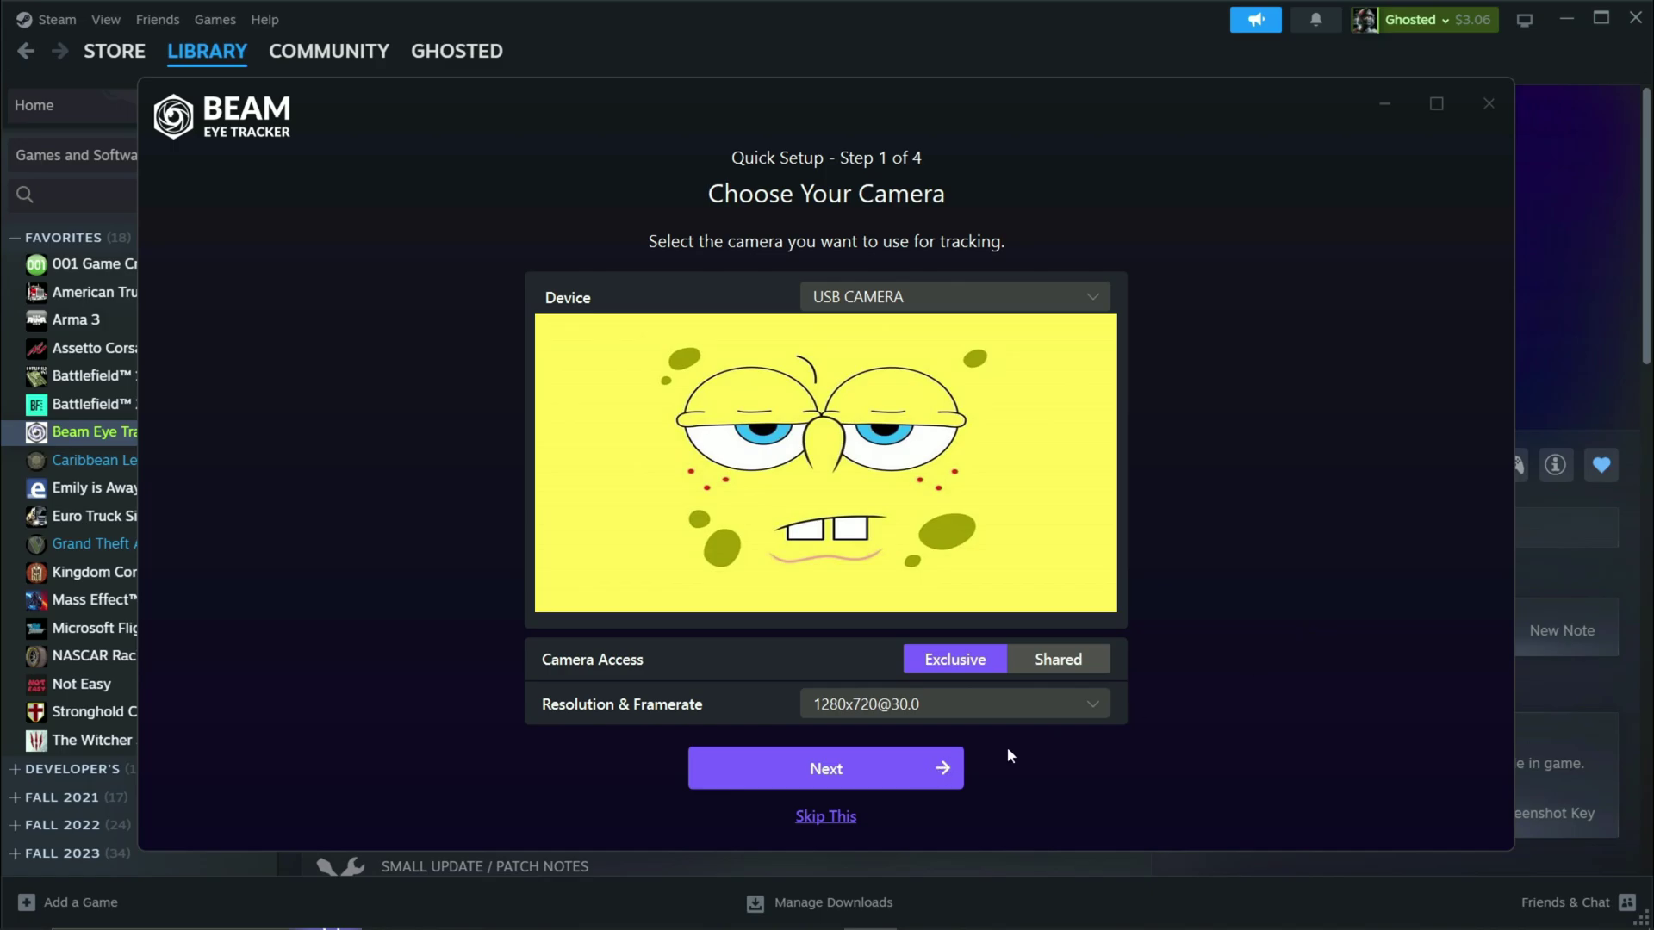
Step: Accept the USB CAMERA at 1280x720, set its placement to top centre, and continue to Adjust Camera Tilt
click(906, 779)
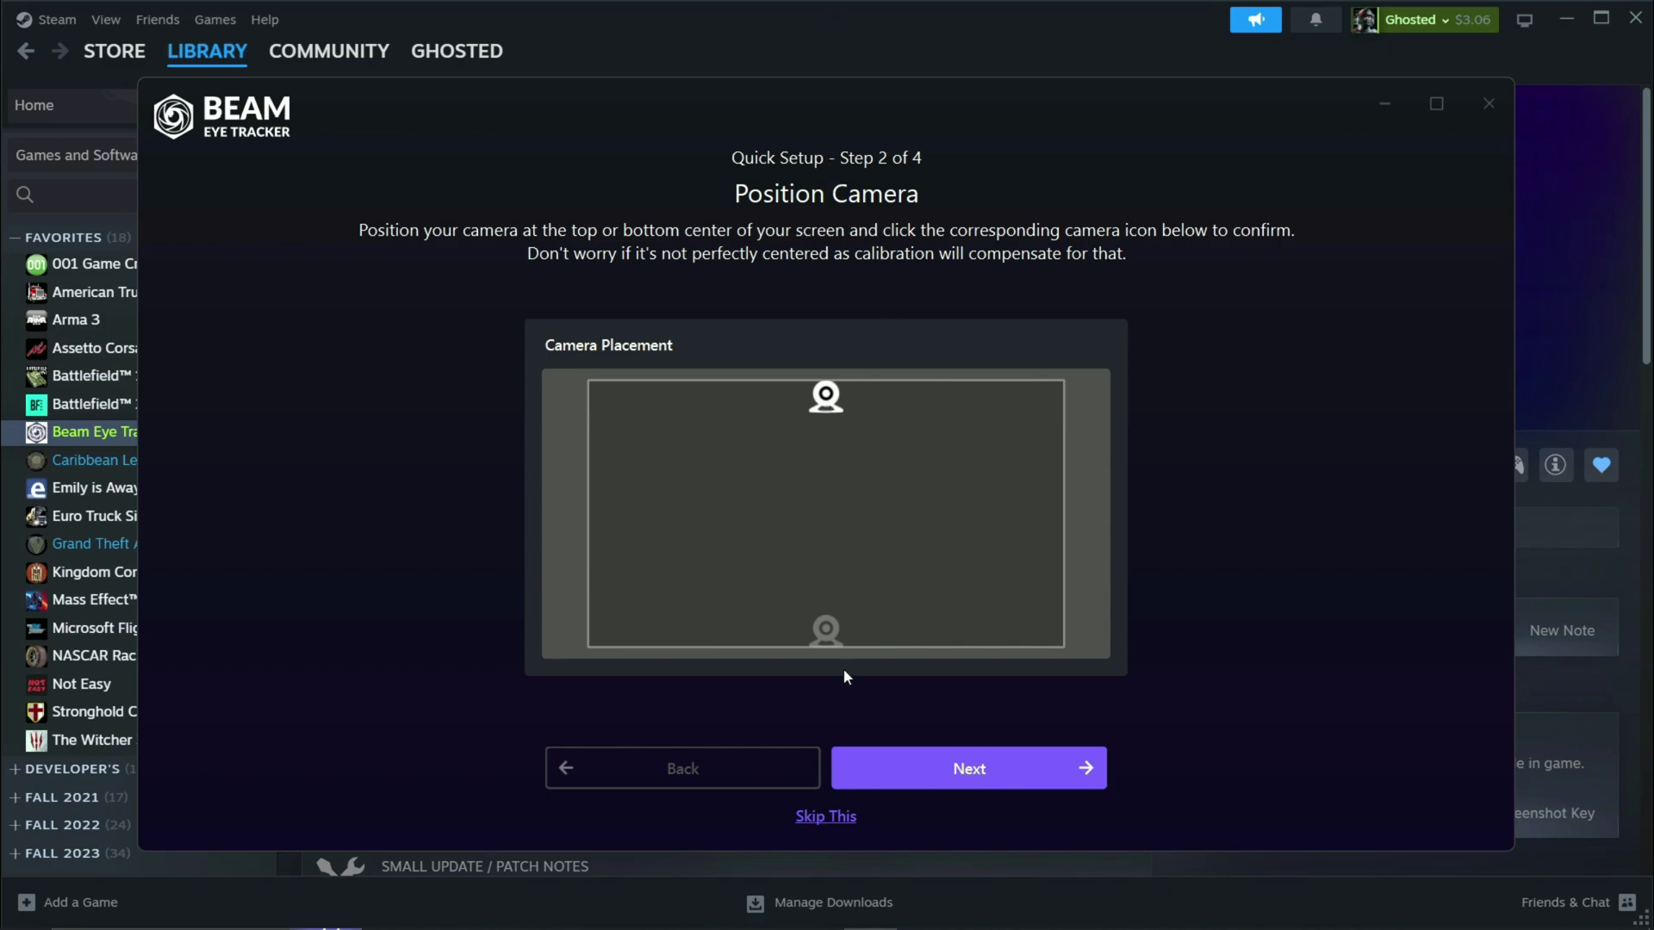
click(828, 638)
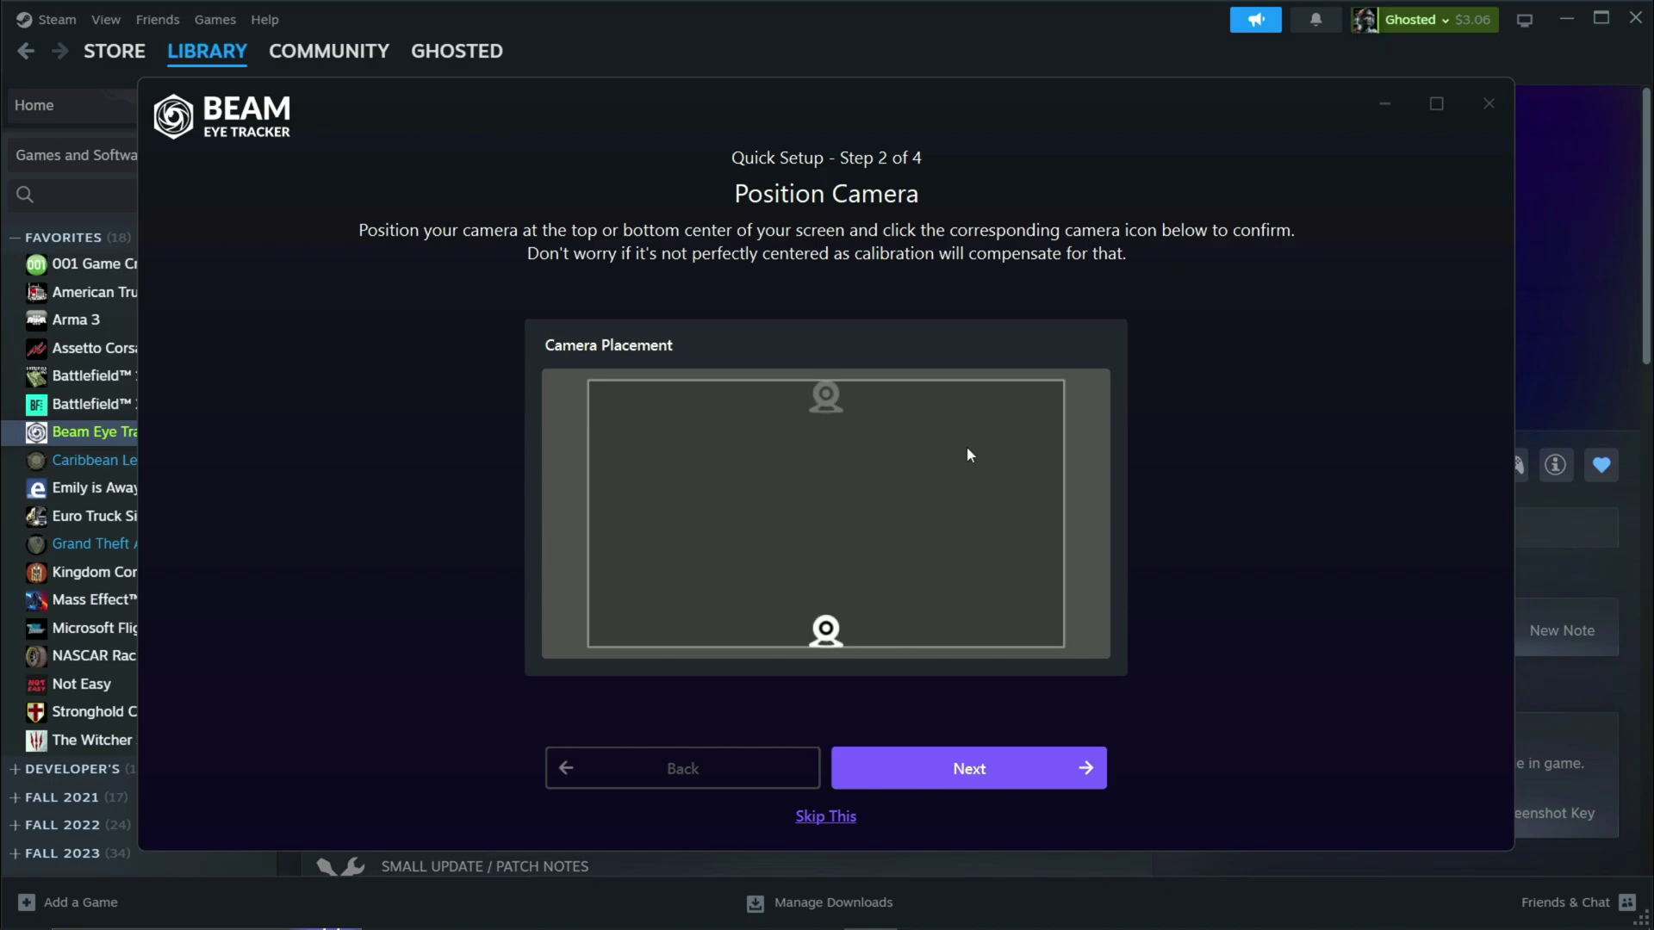
click(827, 402)
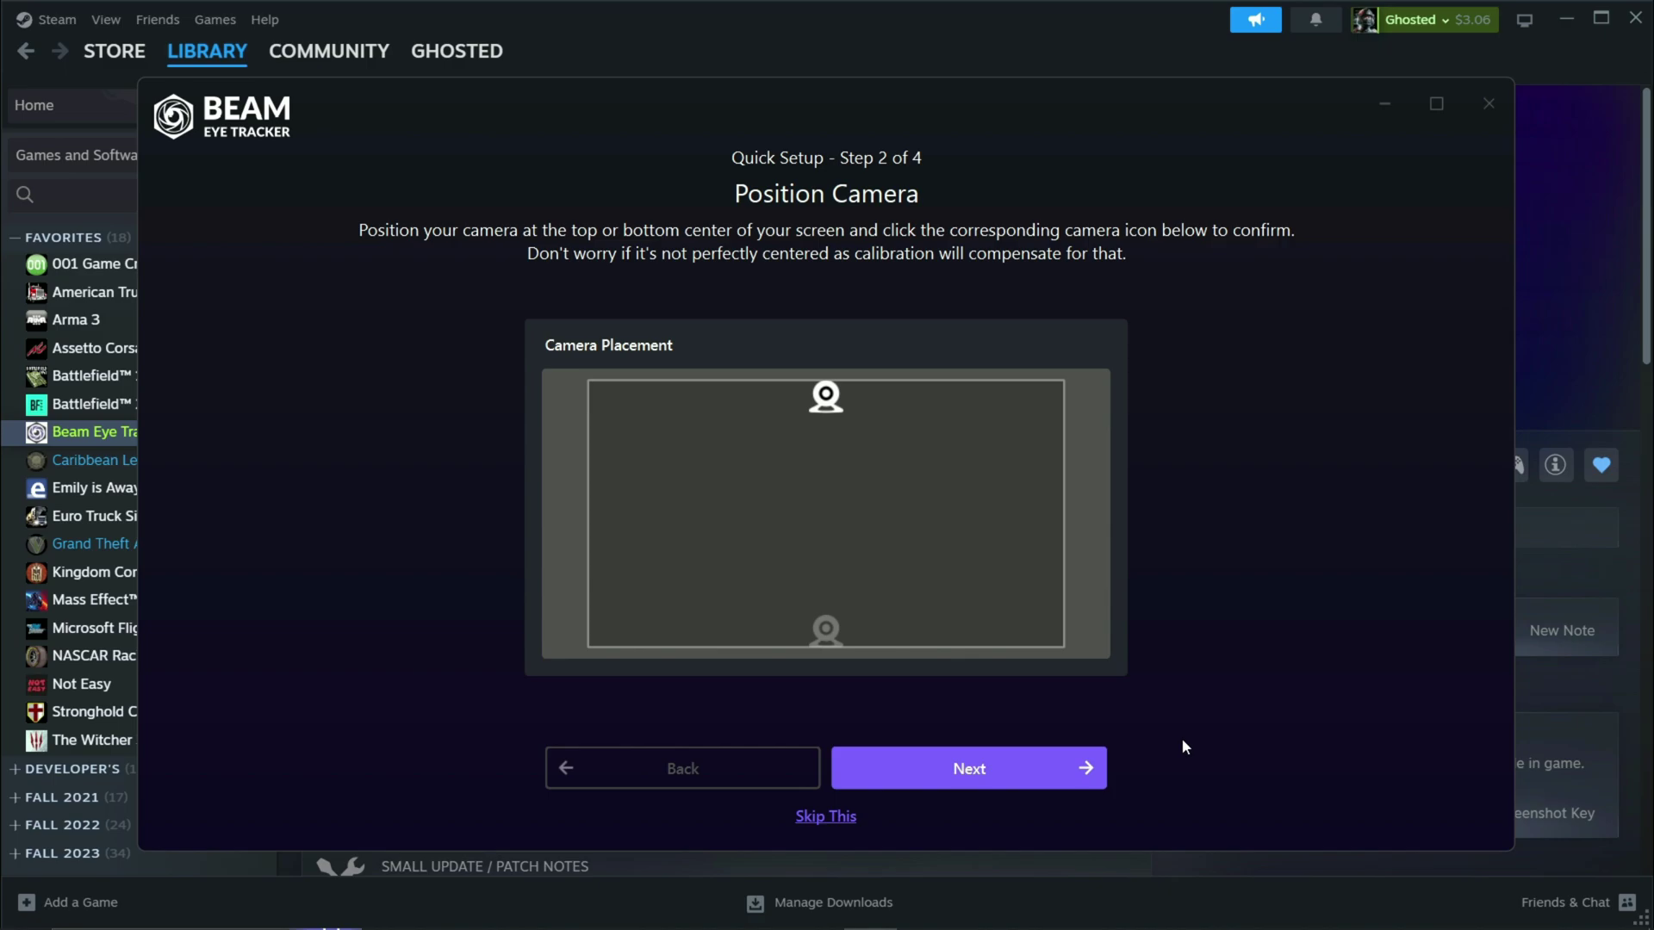
click(1053, 773)
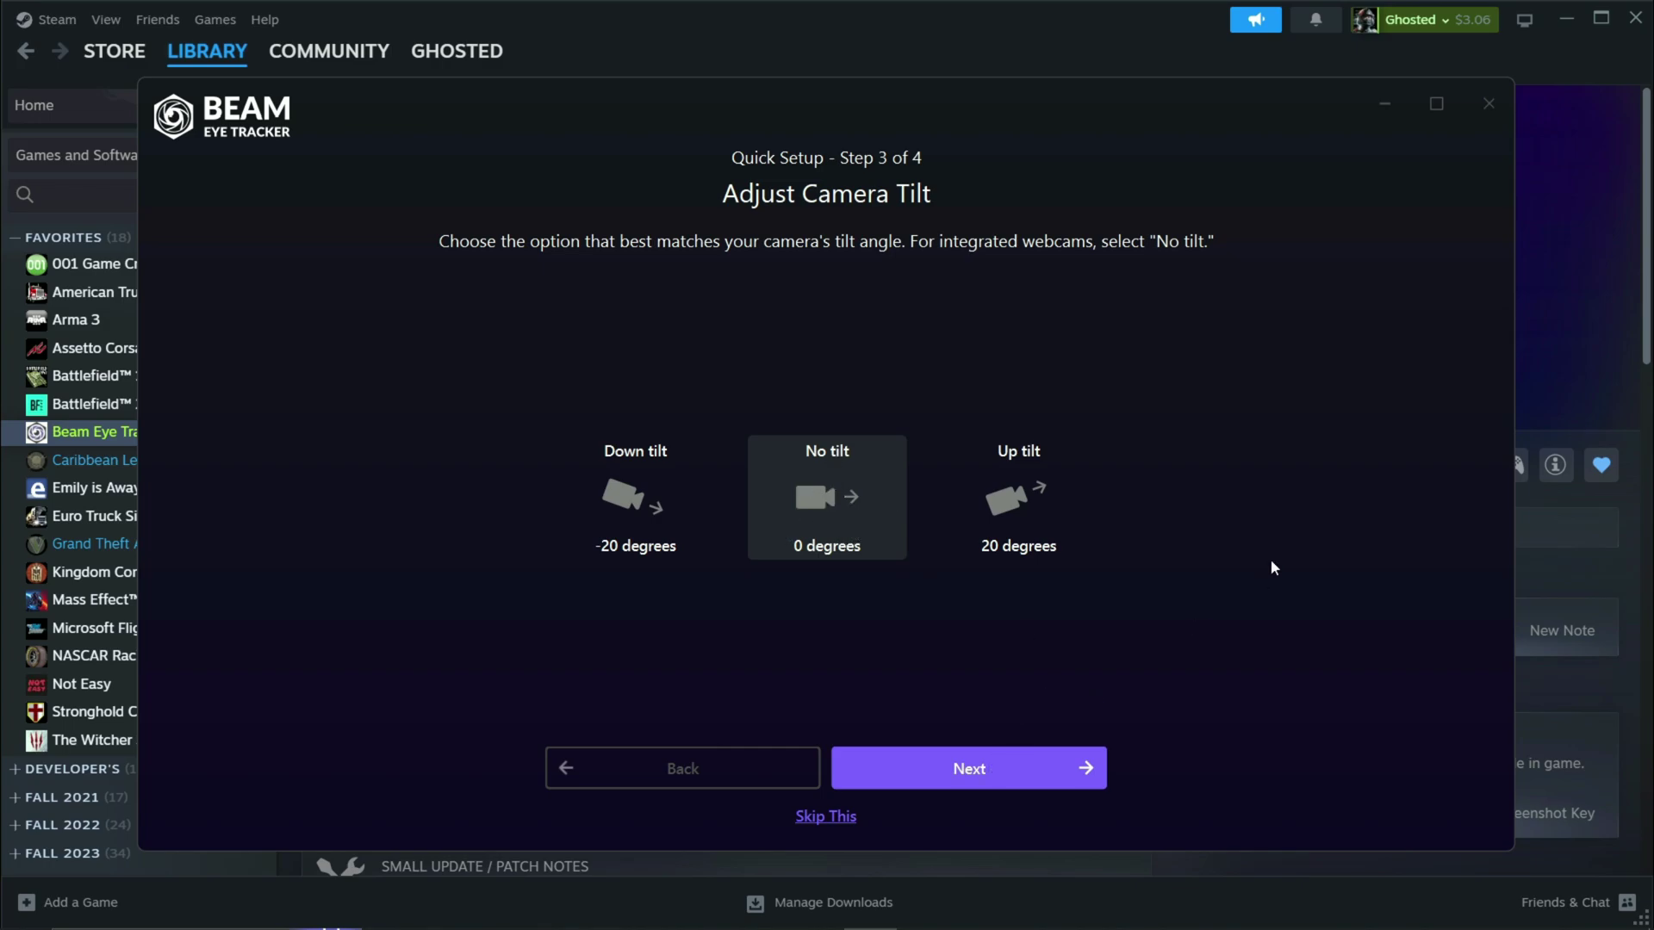
Step: Keep No tilt (0 degrees) and launch the full-screen calibration from Step 4 of 4
click(1036, 767)
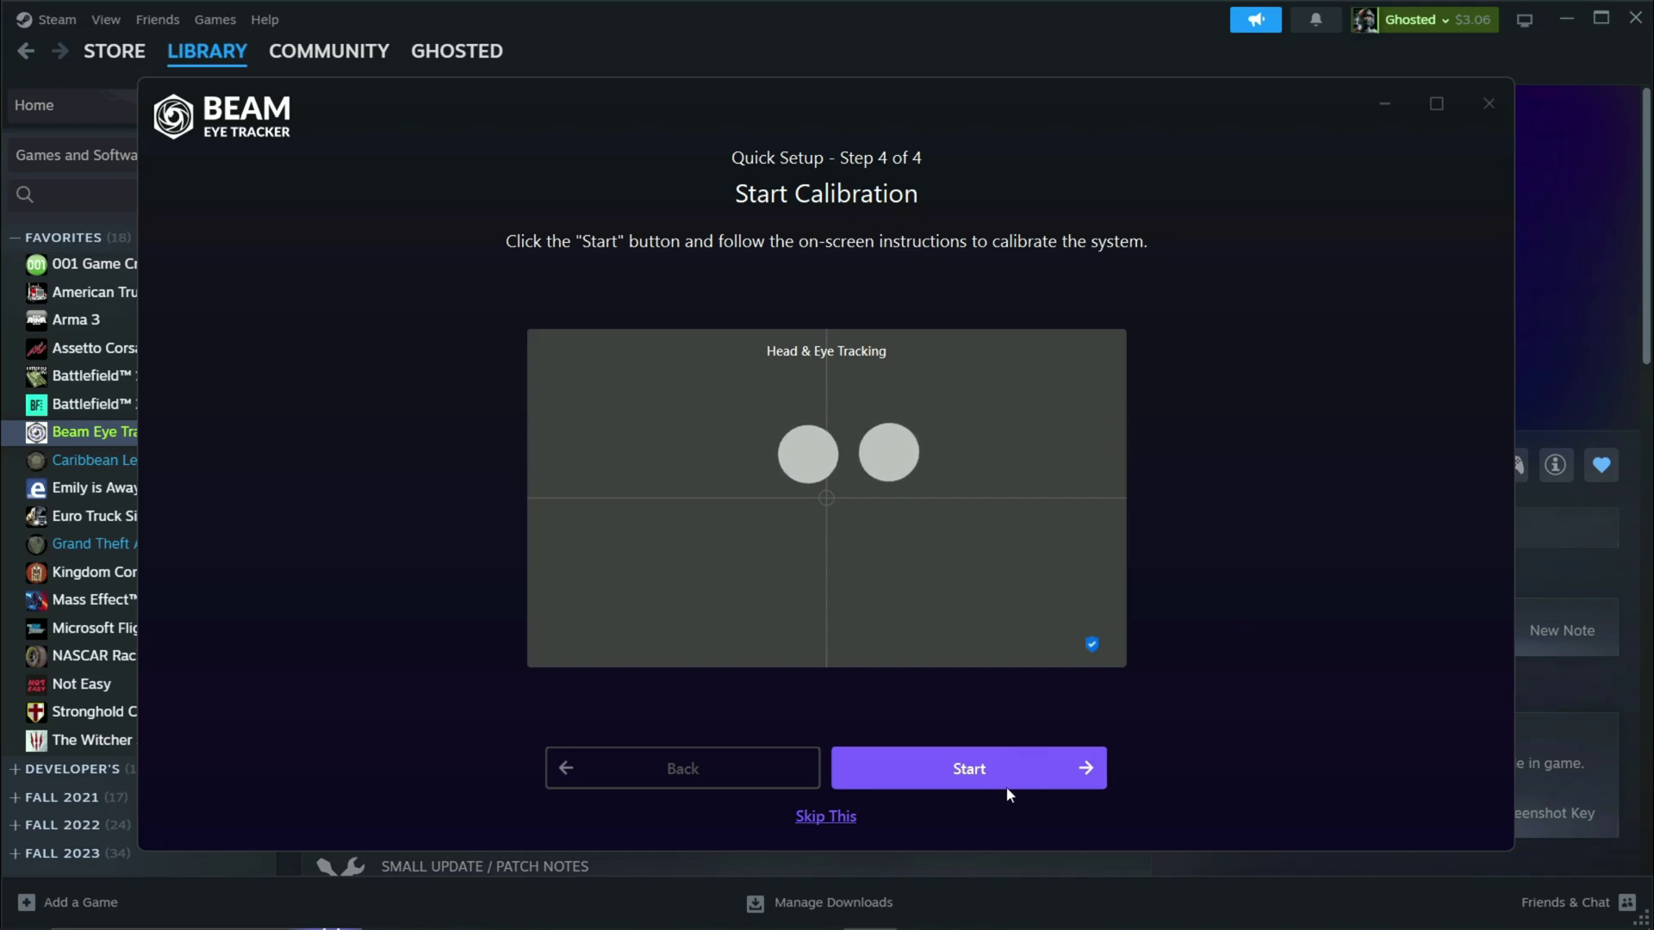
click(980, 782)
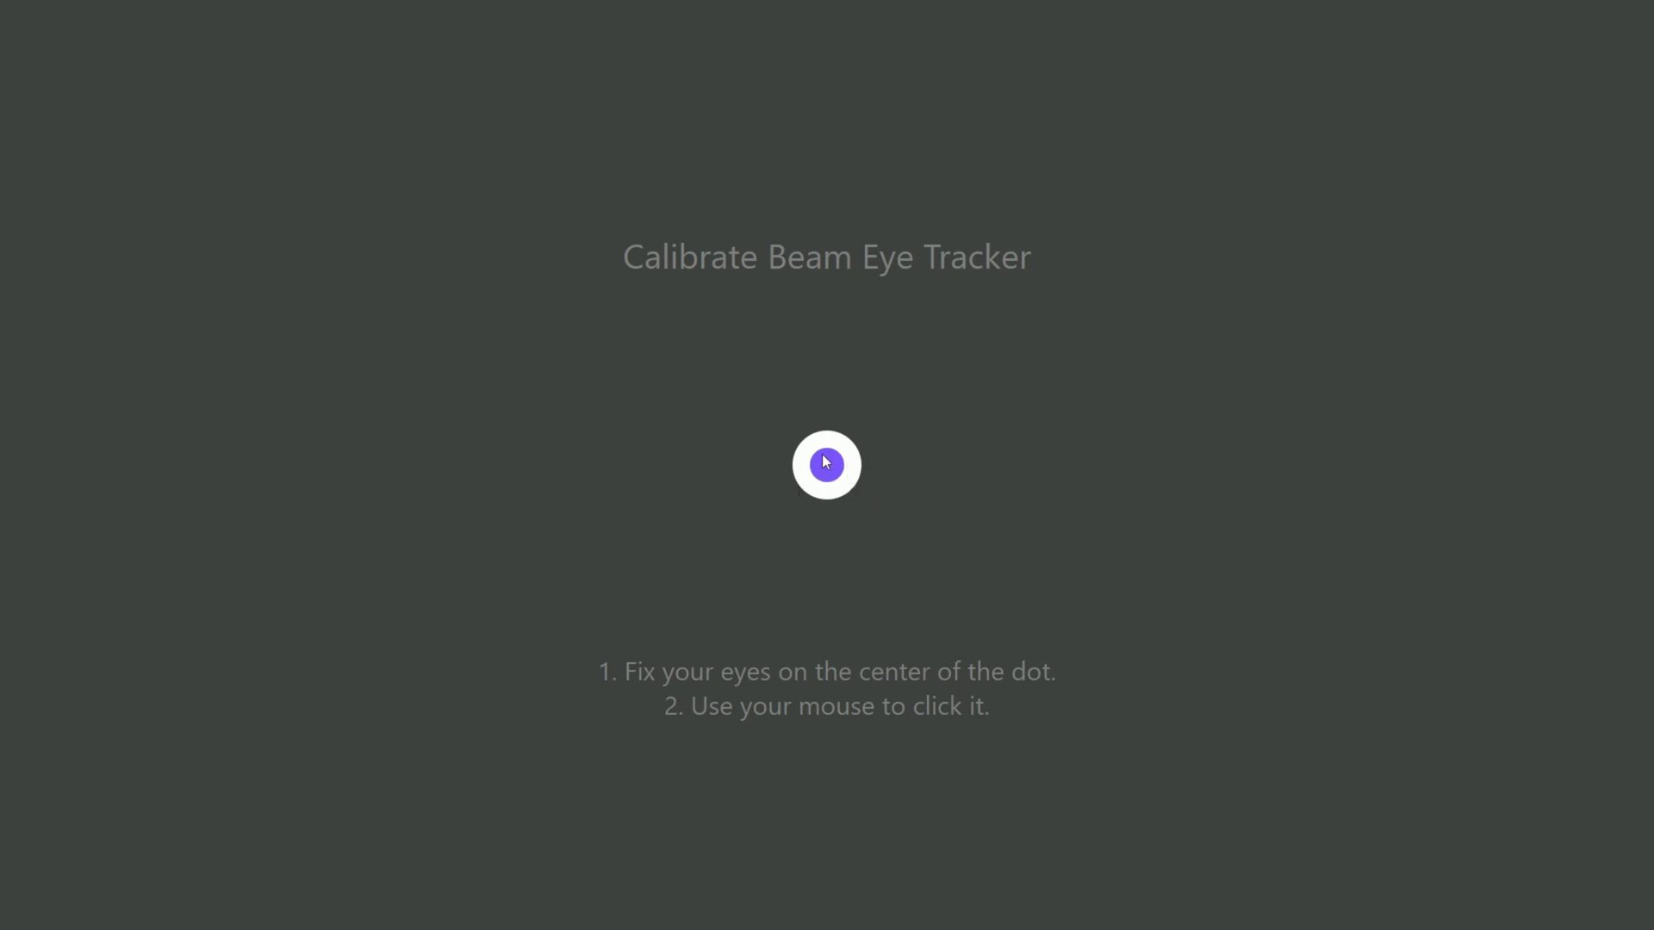
Step: Register gaze on the centre, top-left, top-right, bottom-right and bottom-left calibration dots
click(833, 476)
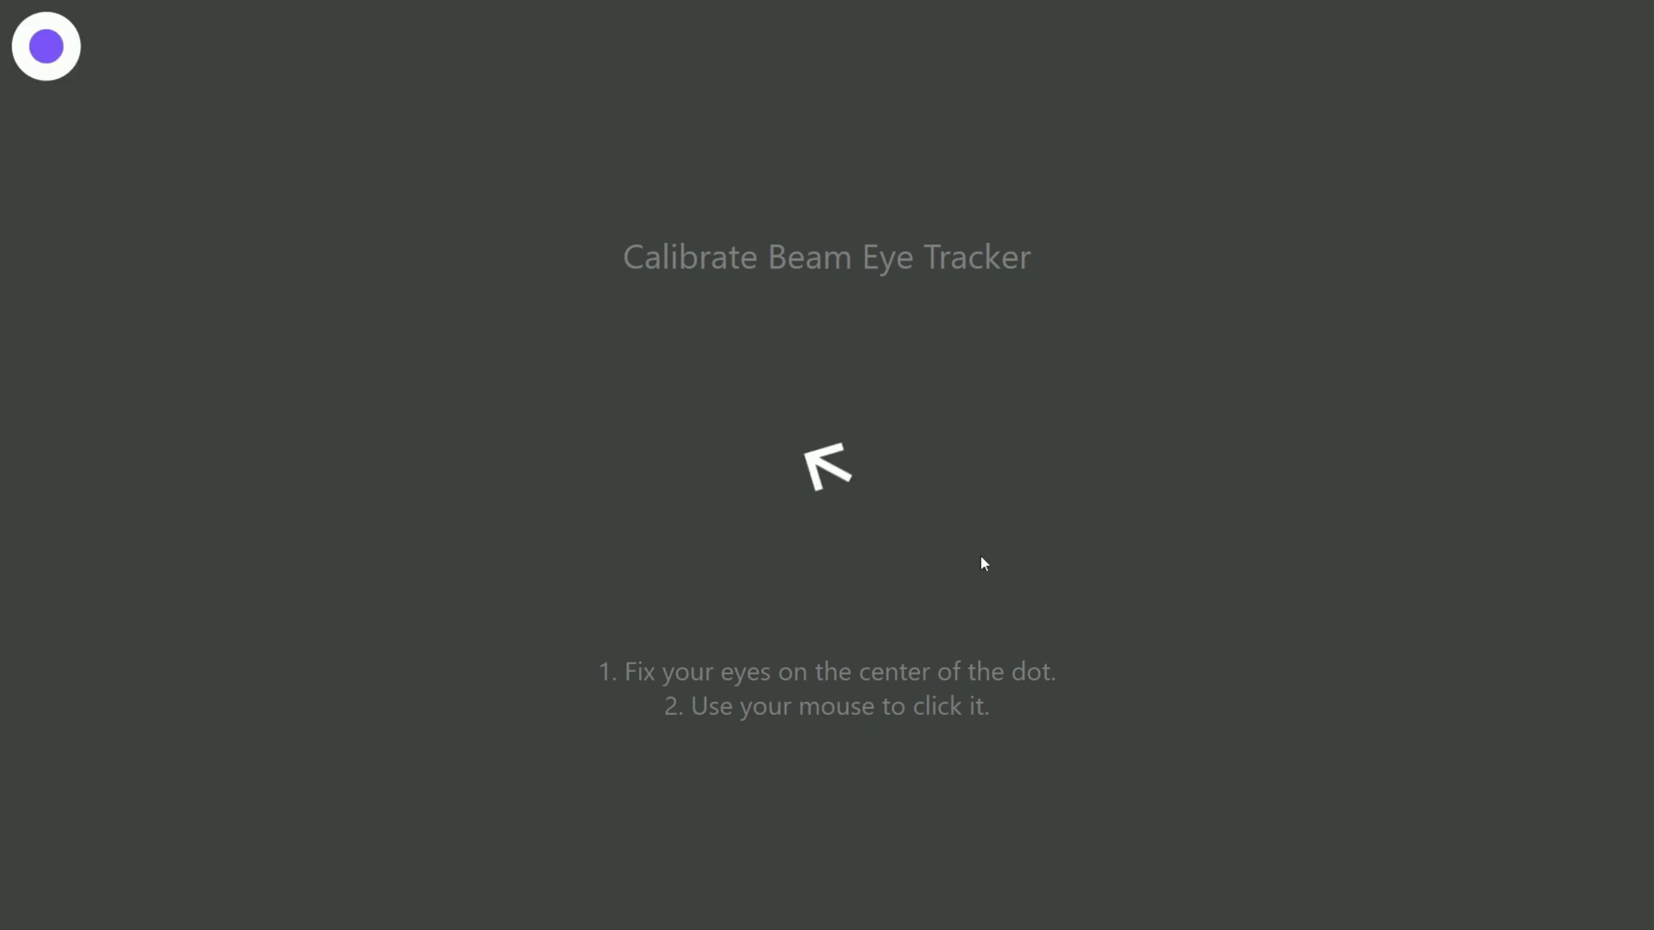
click(50, 53)
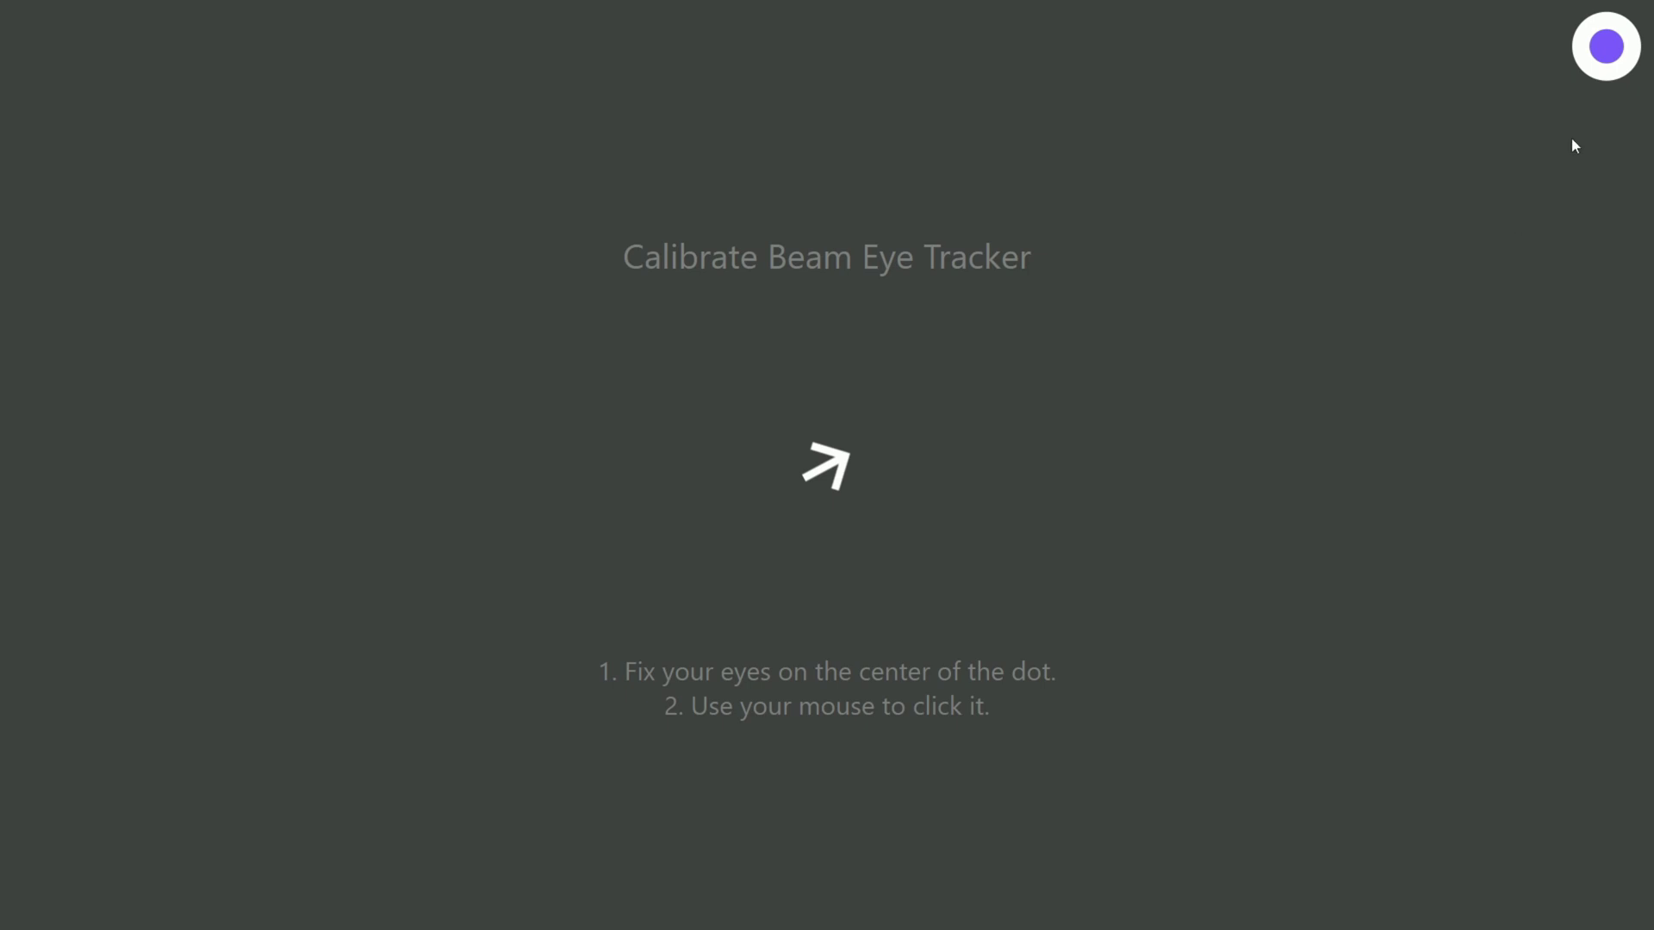
click(1612, 57)
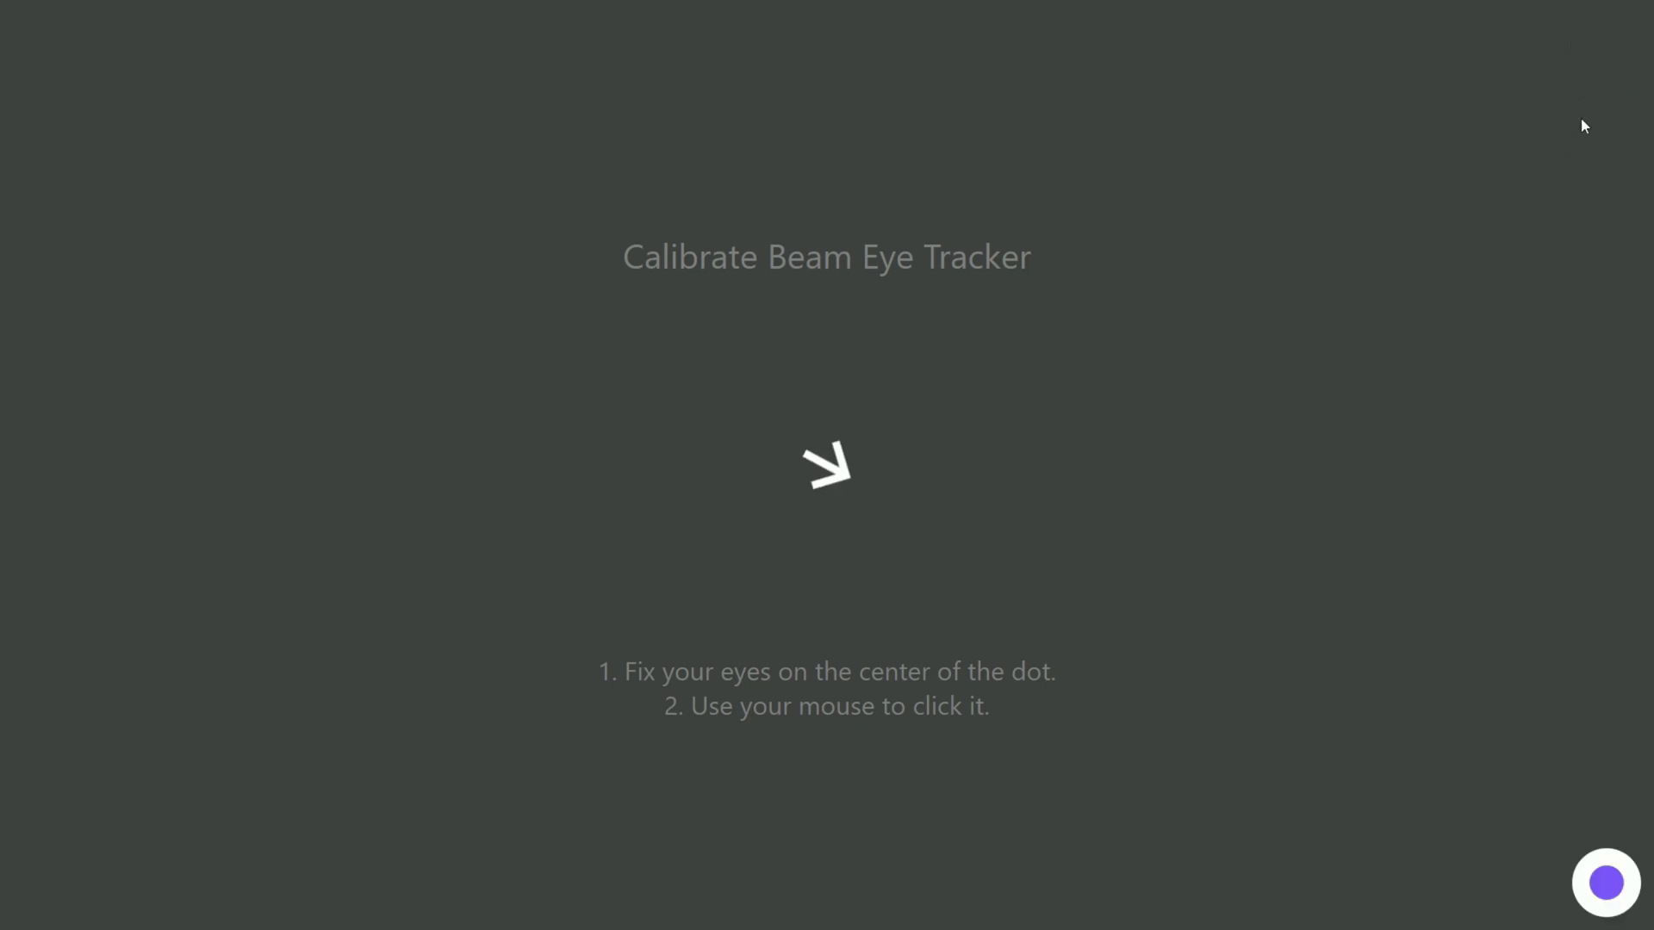
click(1615, 896)
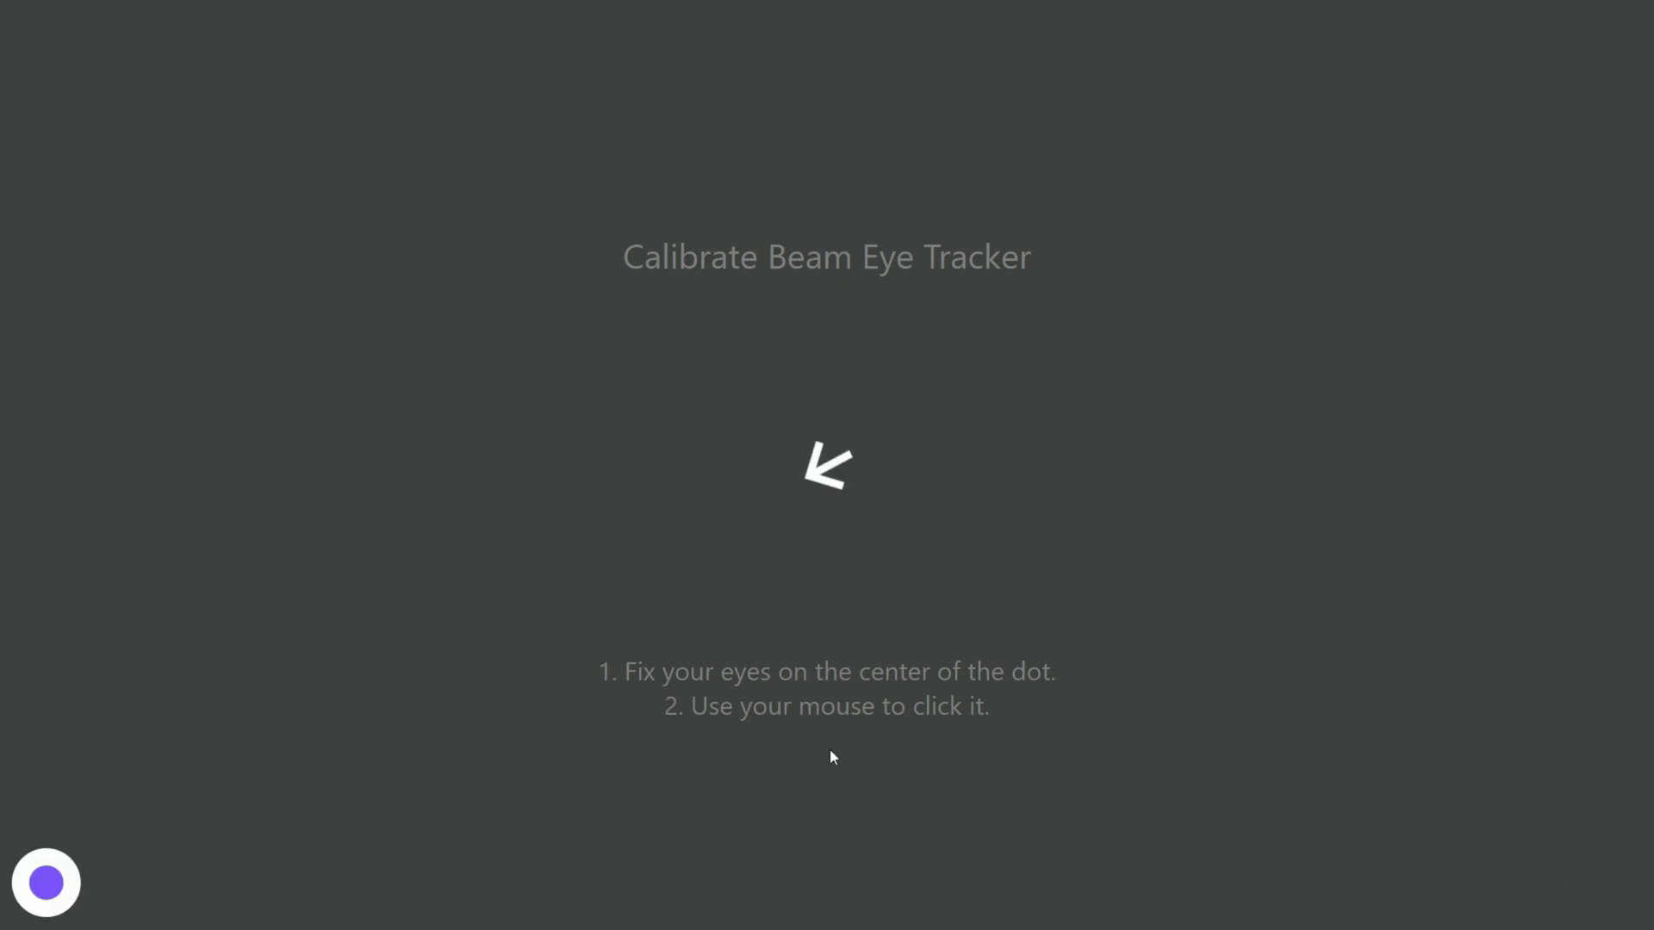
click(45, 890)
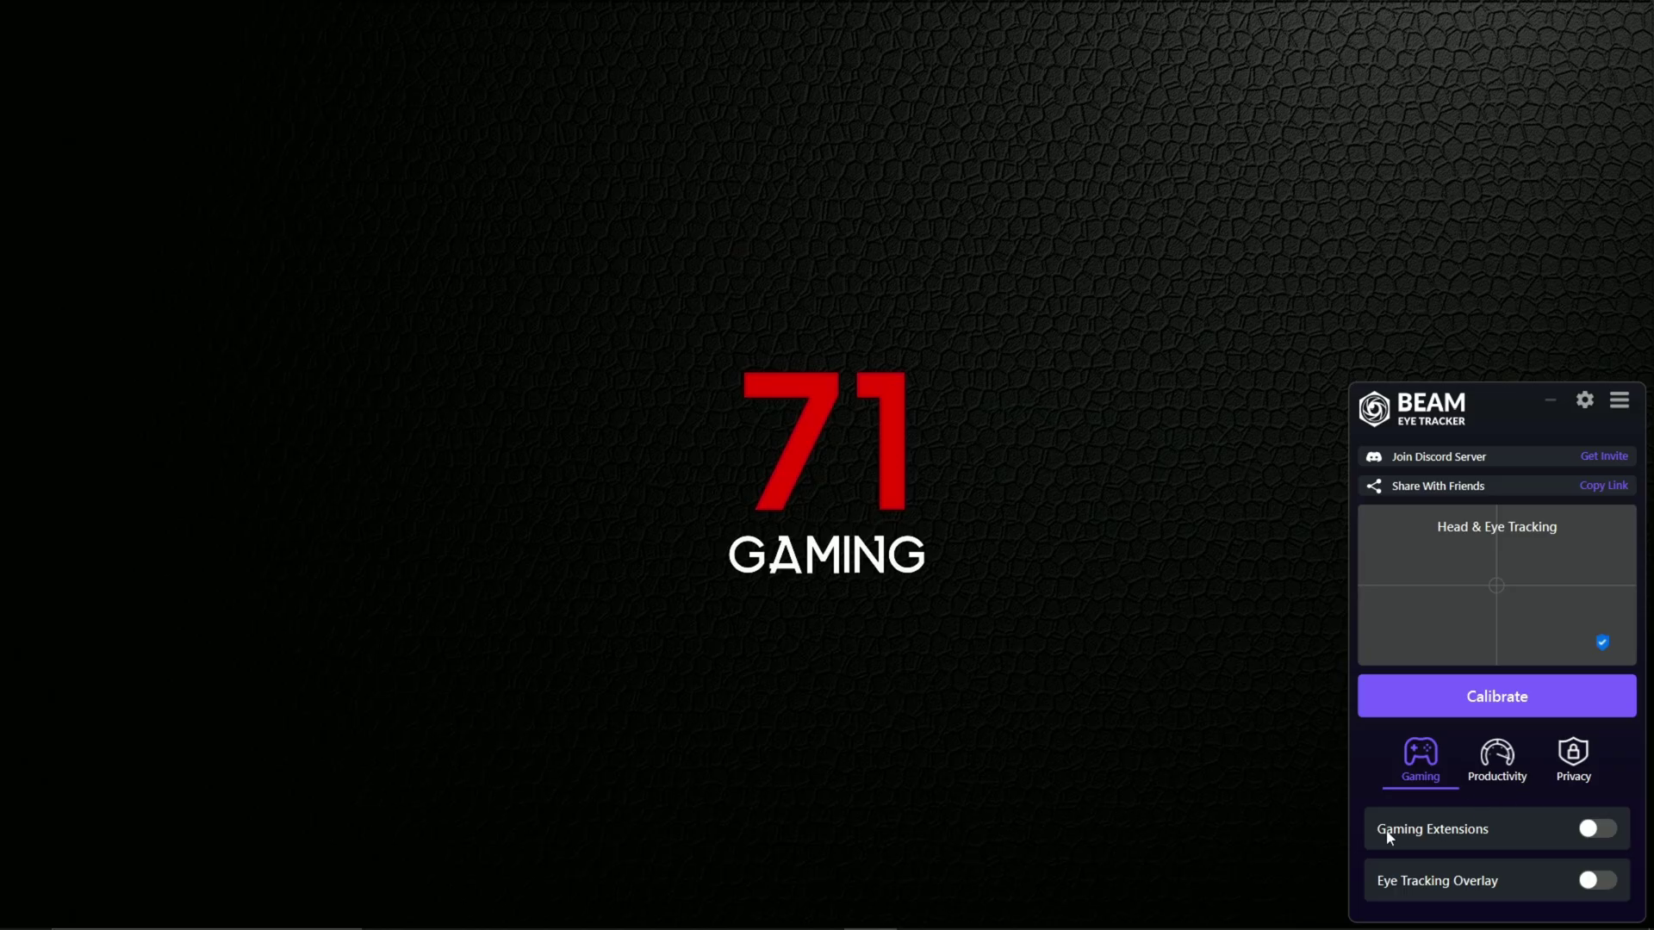
Step: Turn Gaming Extensions on and dismiss the activation notice with Let's go!
click(1597, 830)
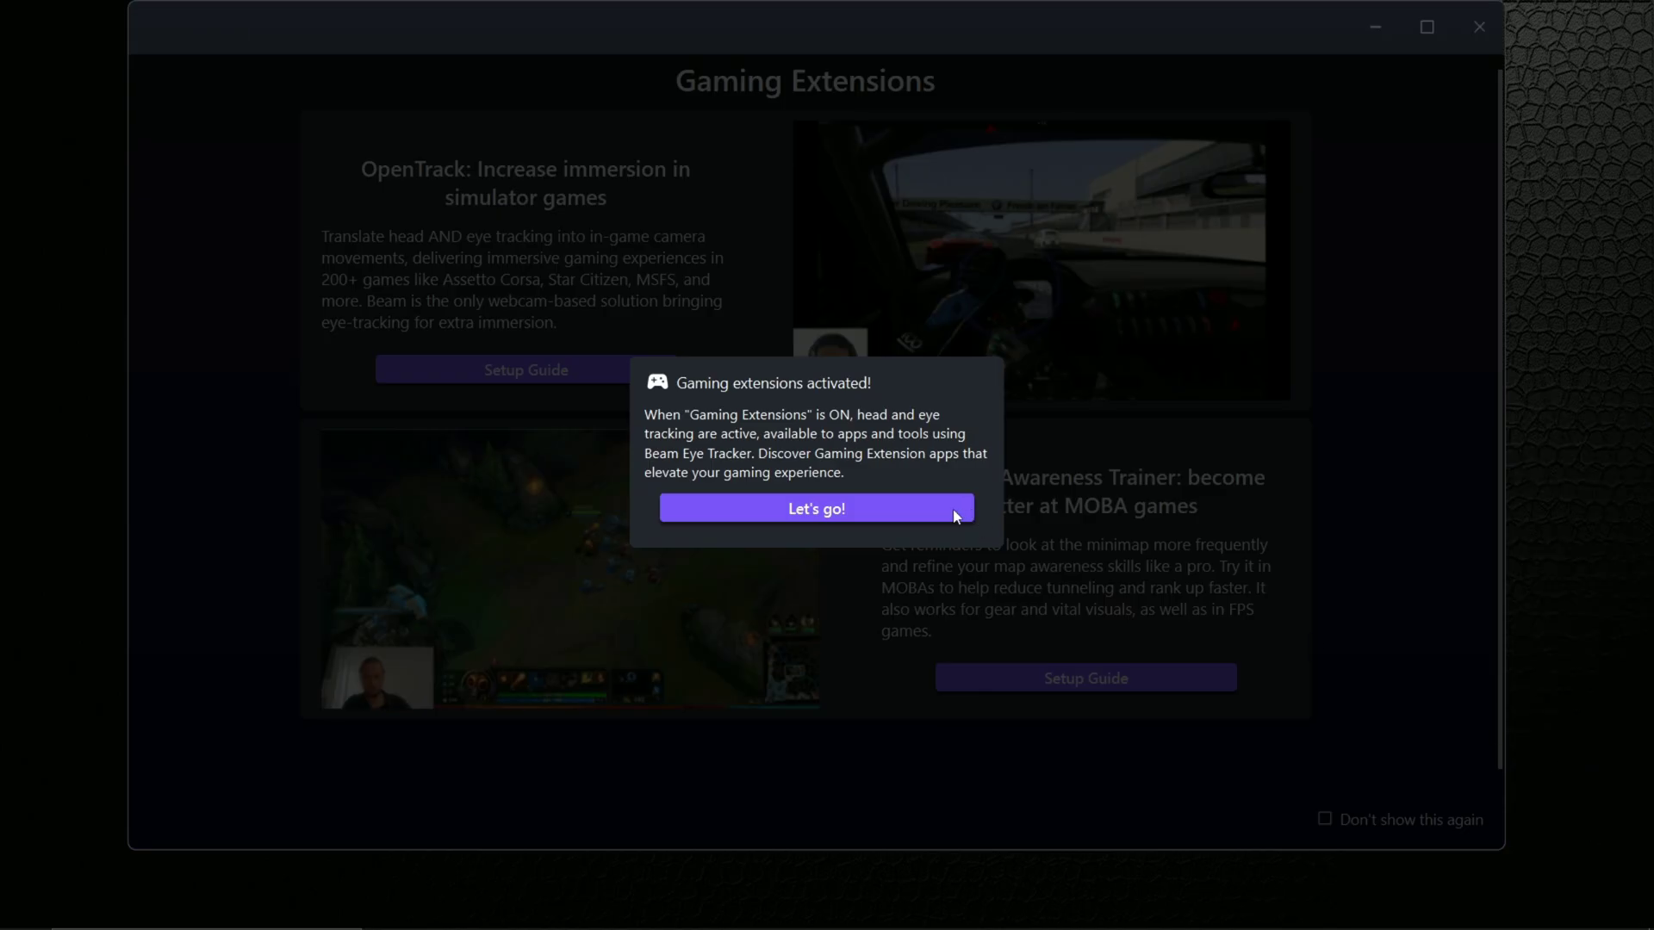
click(861, 514)
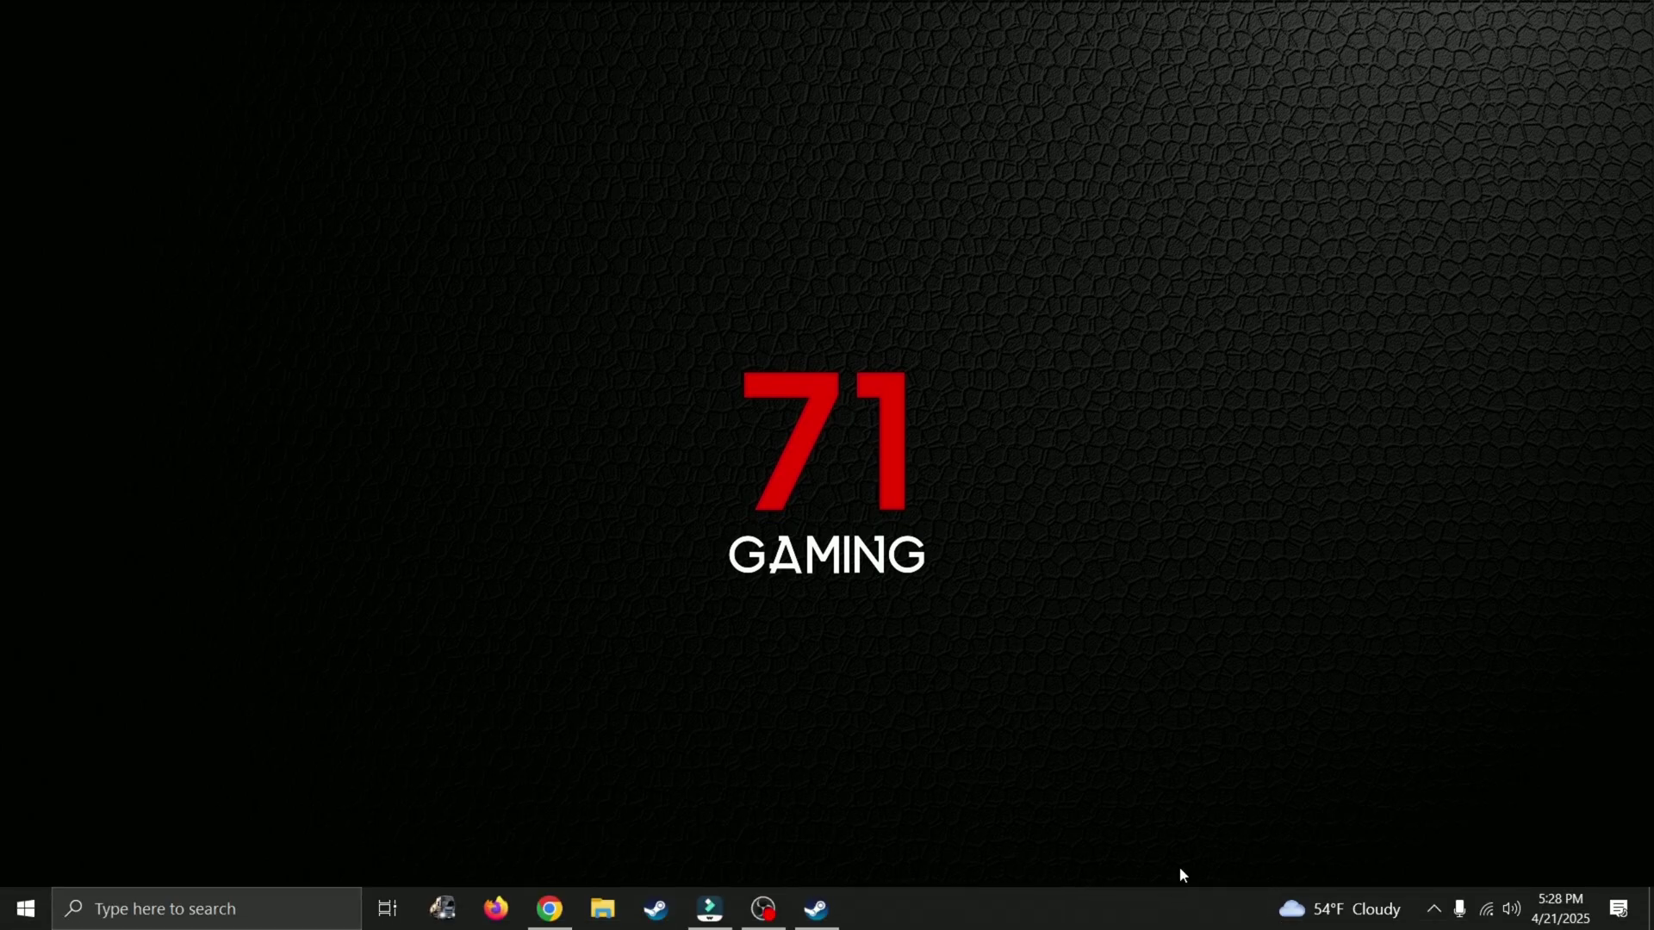
Step: Search 'open track' in Chrome and open the opentrack 2024.1.1 GitHub release, scrolled to its Assets
click(551, 911)
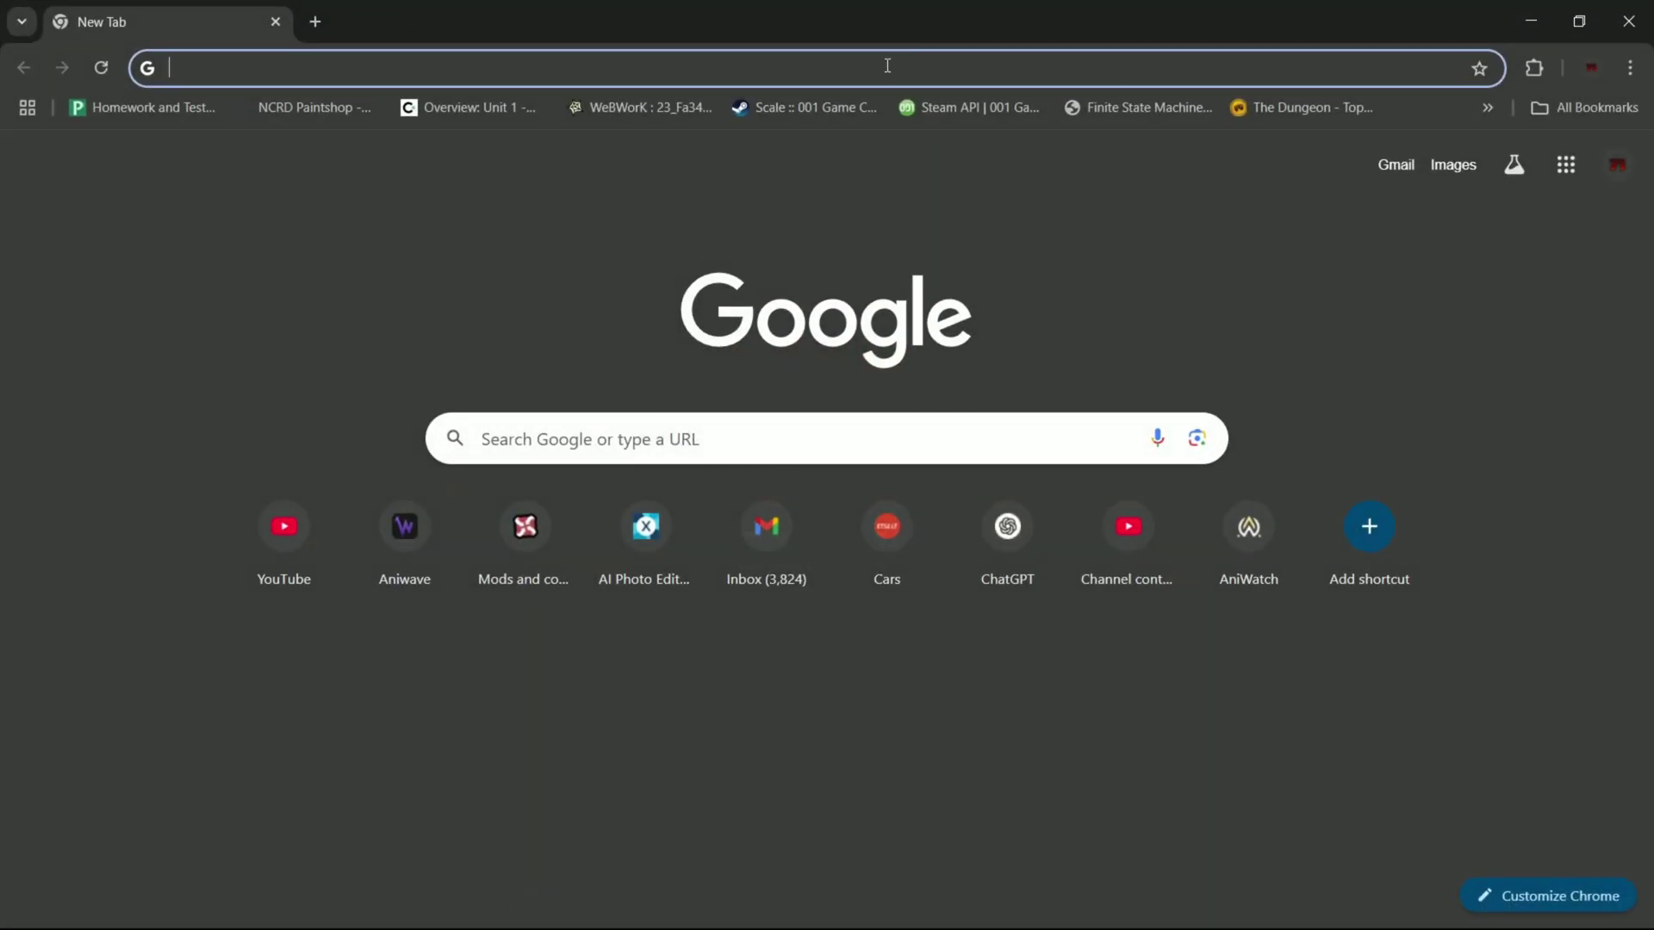
text(open track)
key(Return)
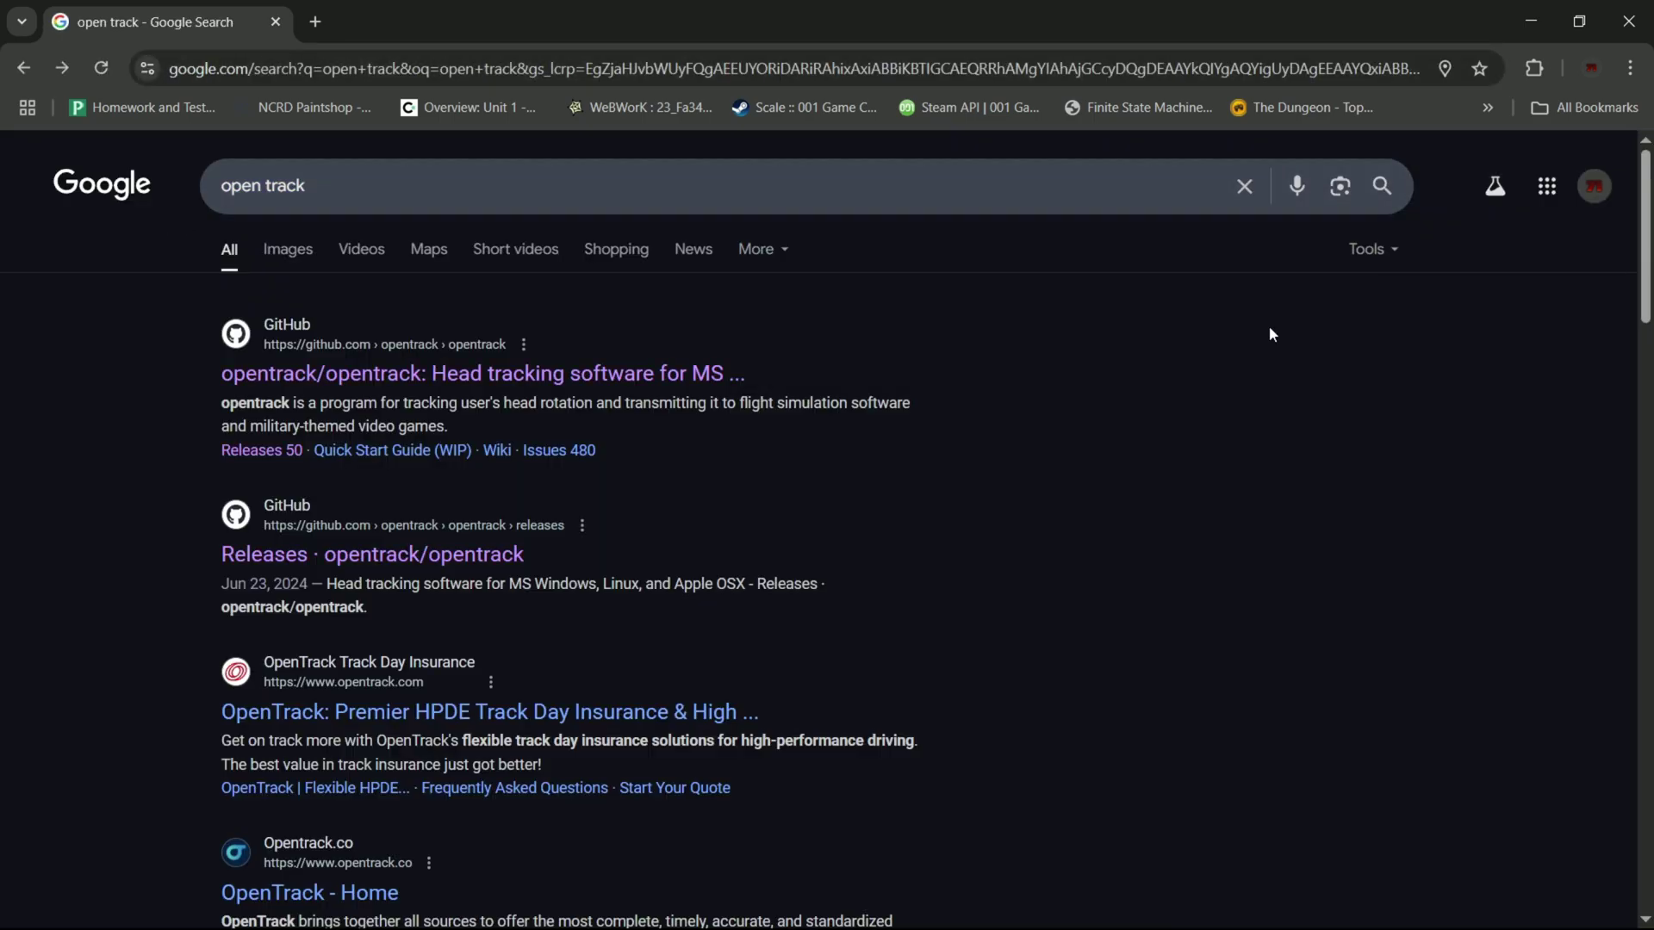
click(426, 558)
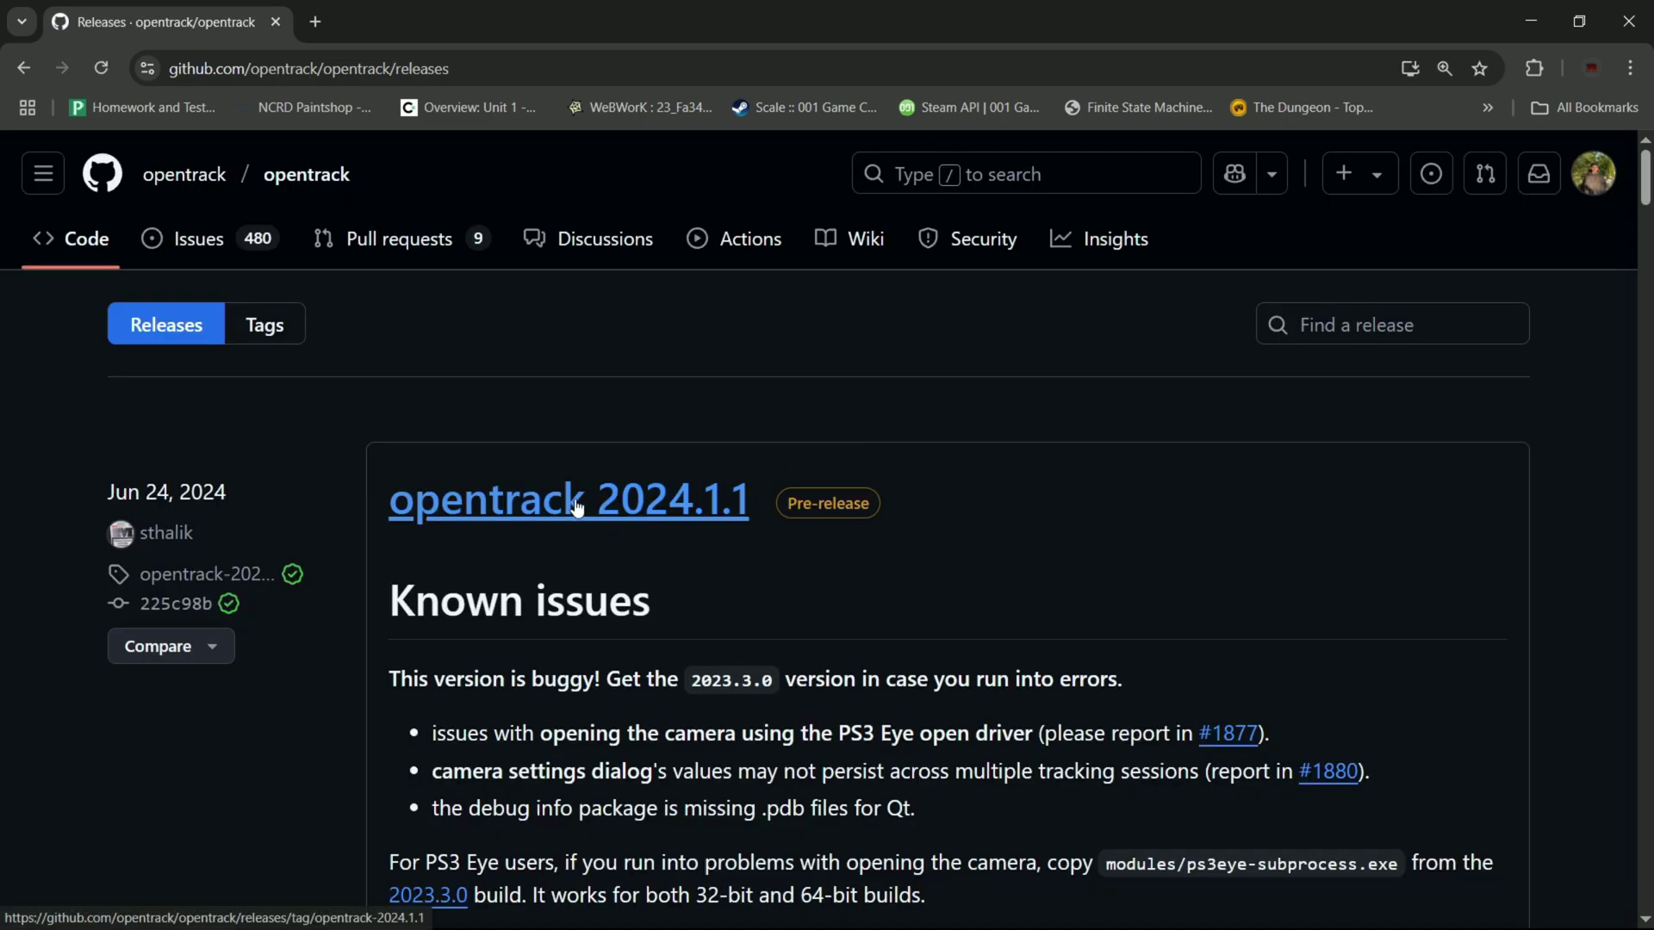
click(576, 508)
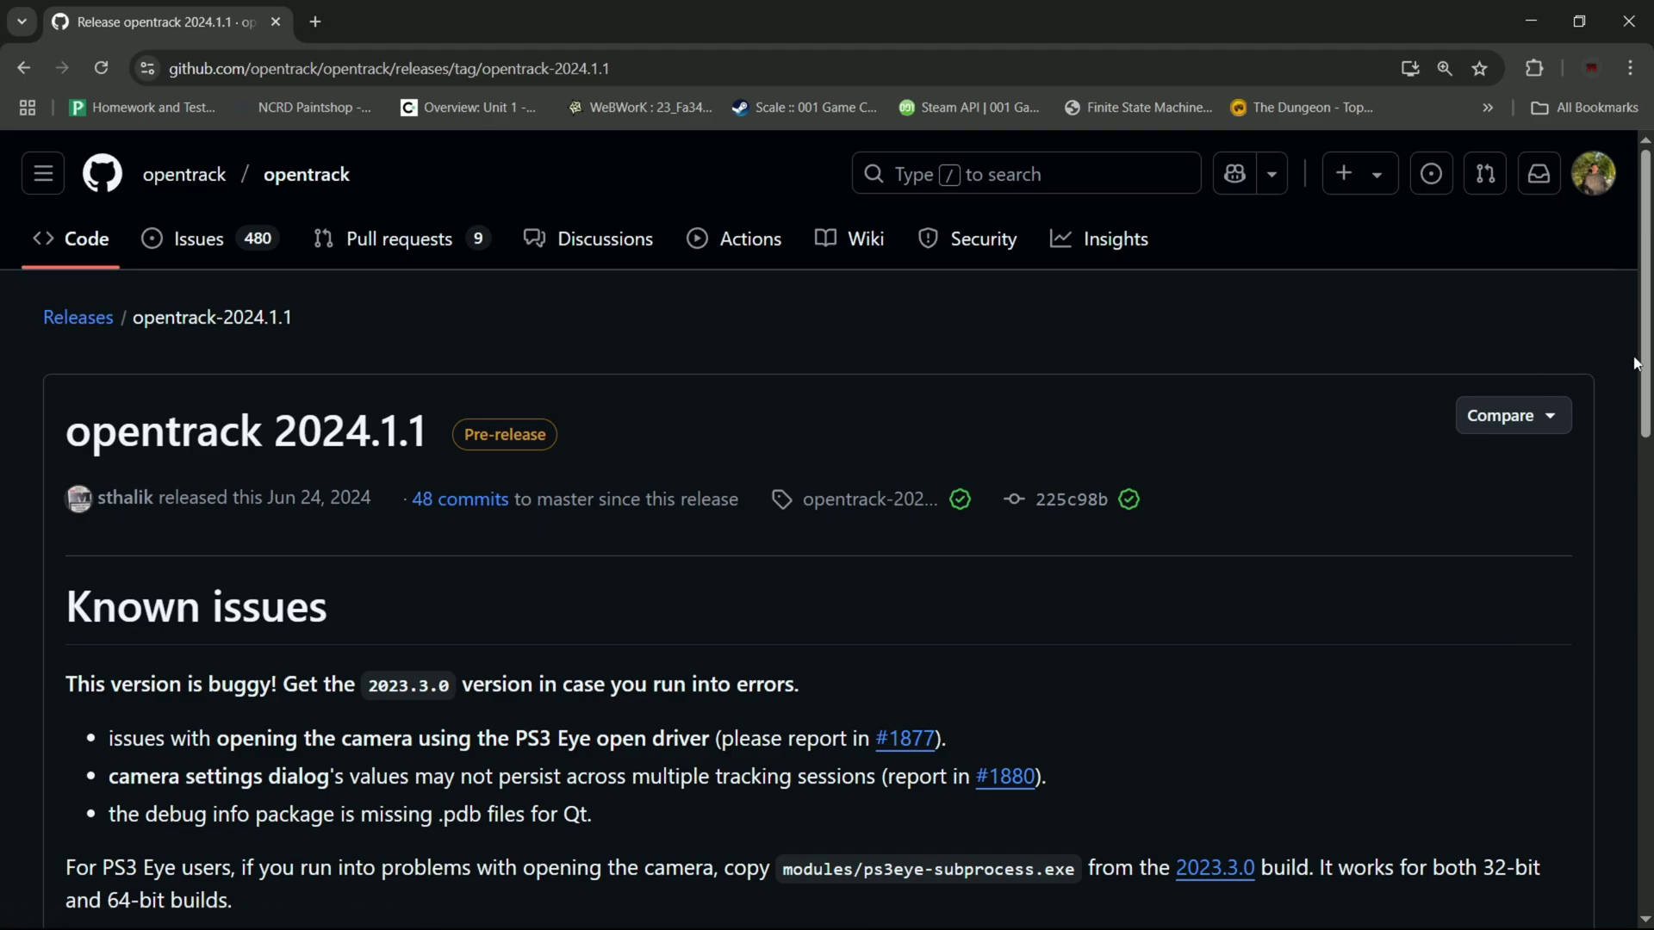
scroll(1254, 434, down, 1)
scroll(1202, 746, down, 20)
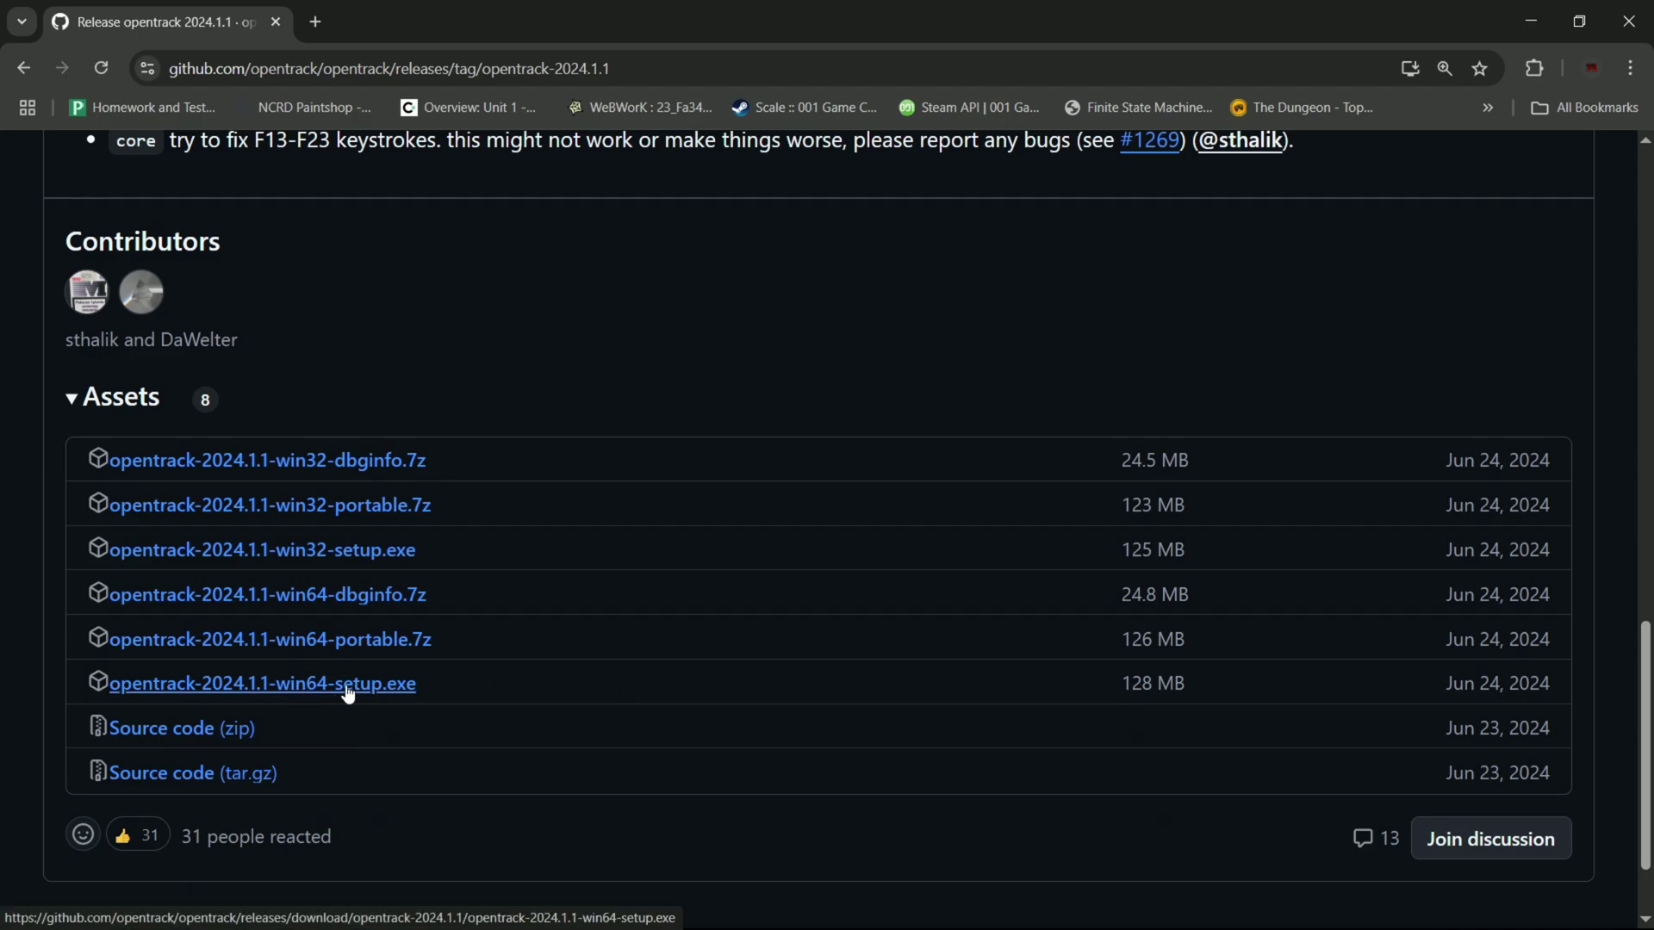
Step: Download opentrack-2024.1.1-win64-setup.exe, run it anyway past SmartScreen, then cancel the installer
click(348, 694)
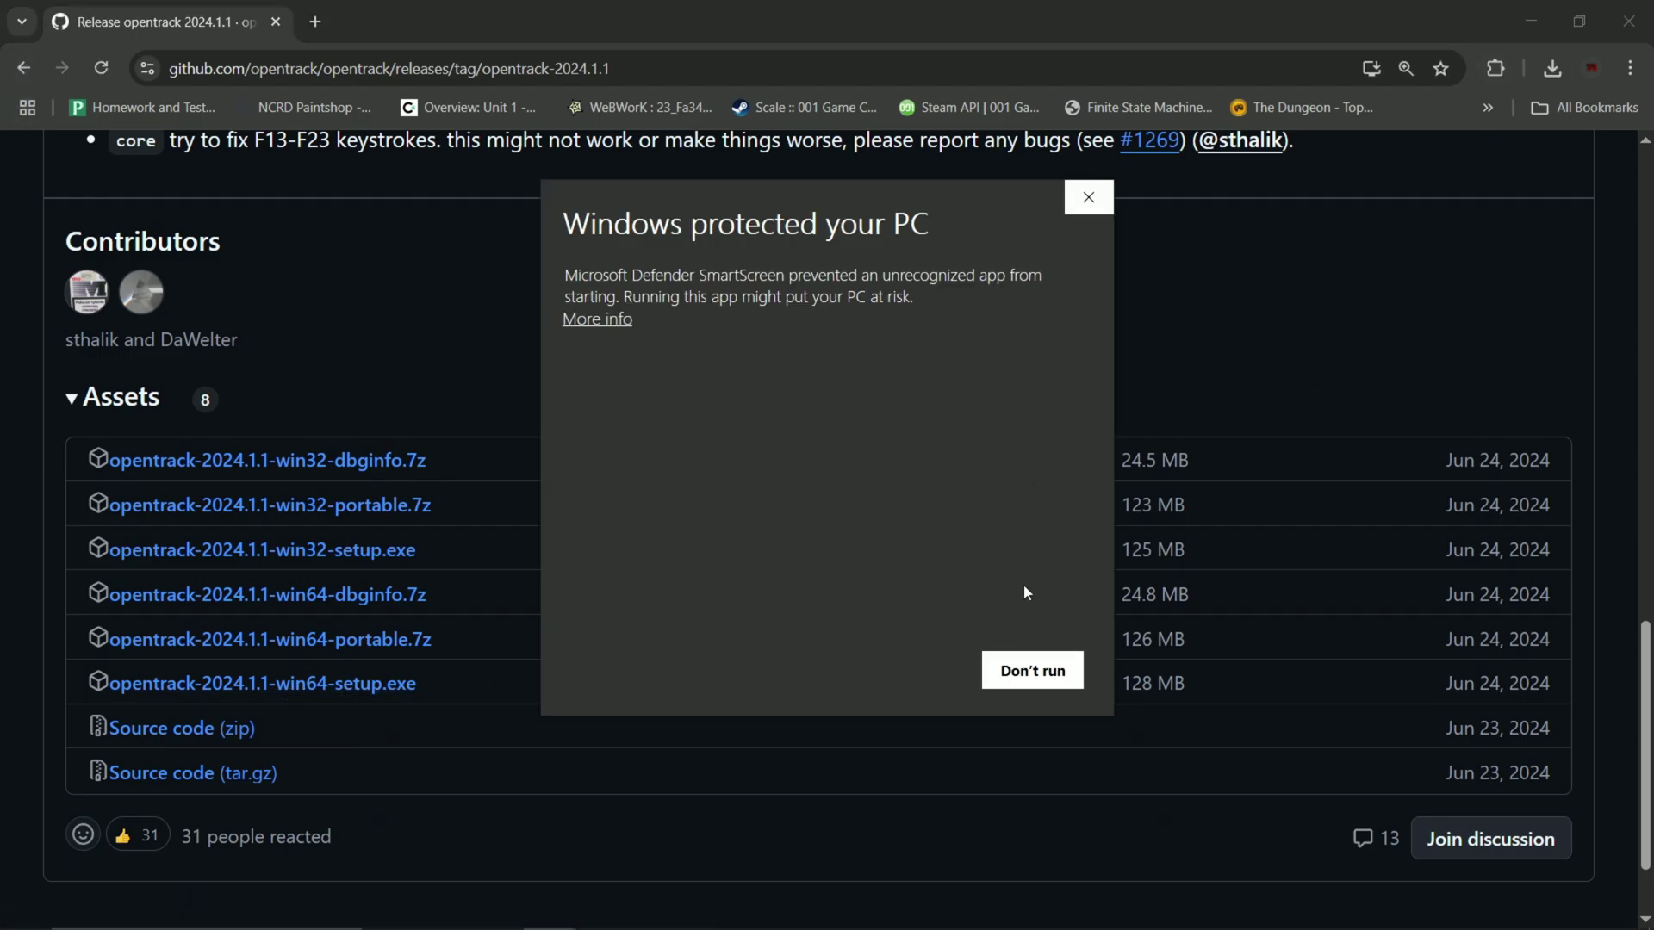
click(603, 322)
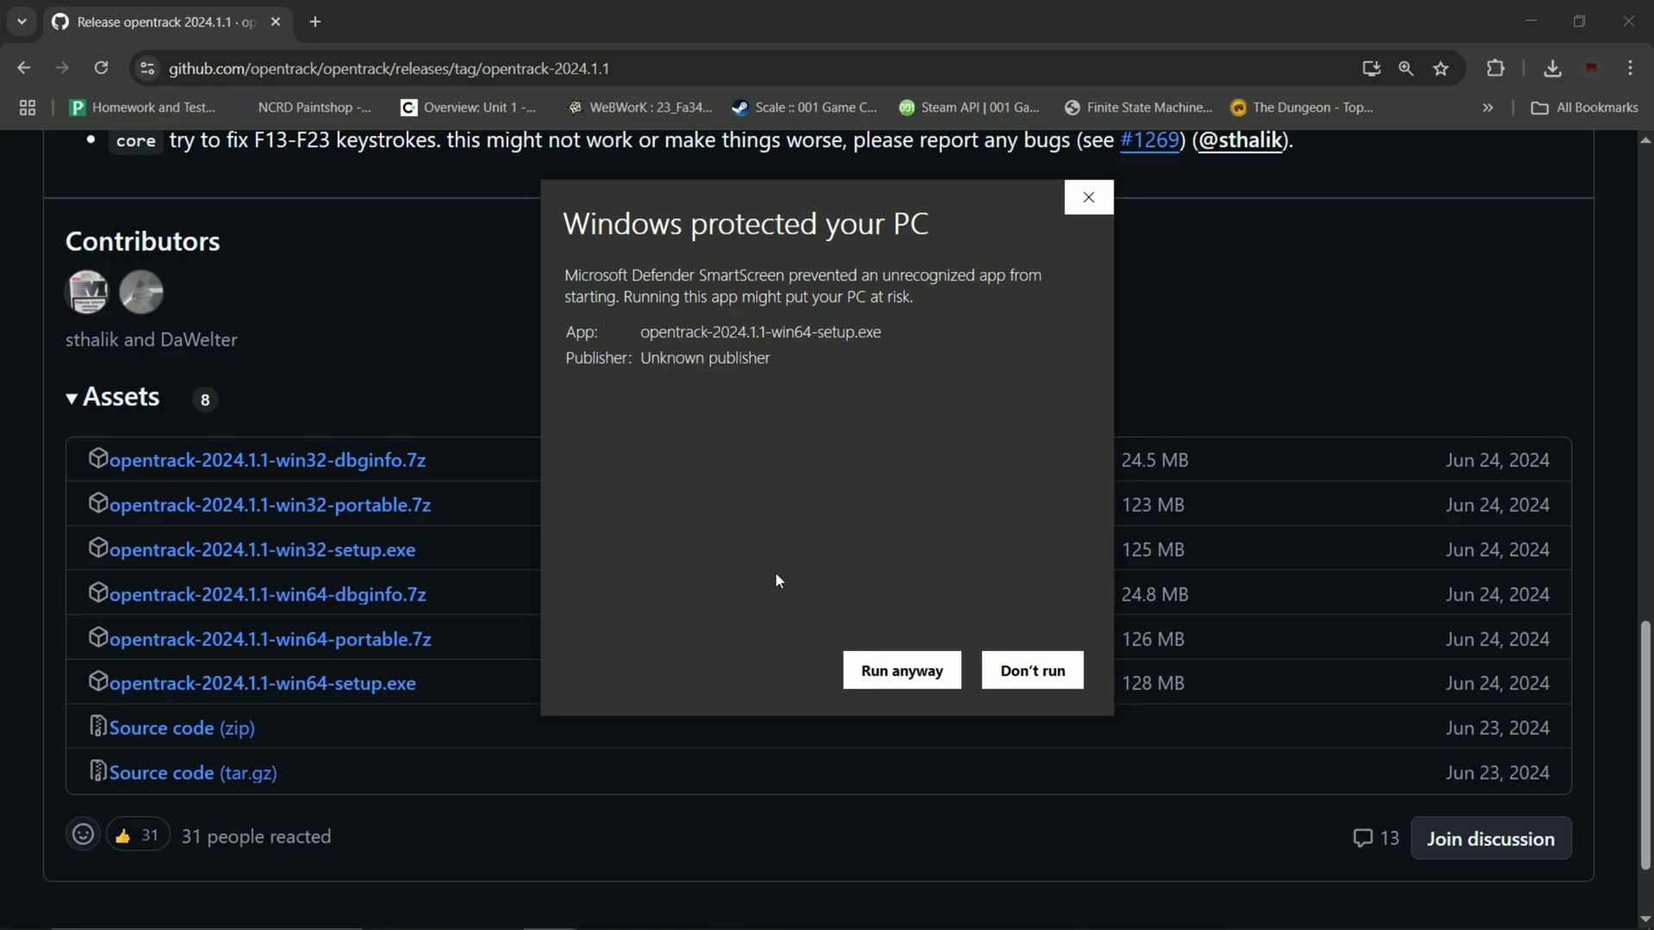
click(882, 672)
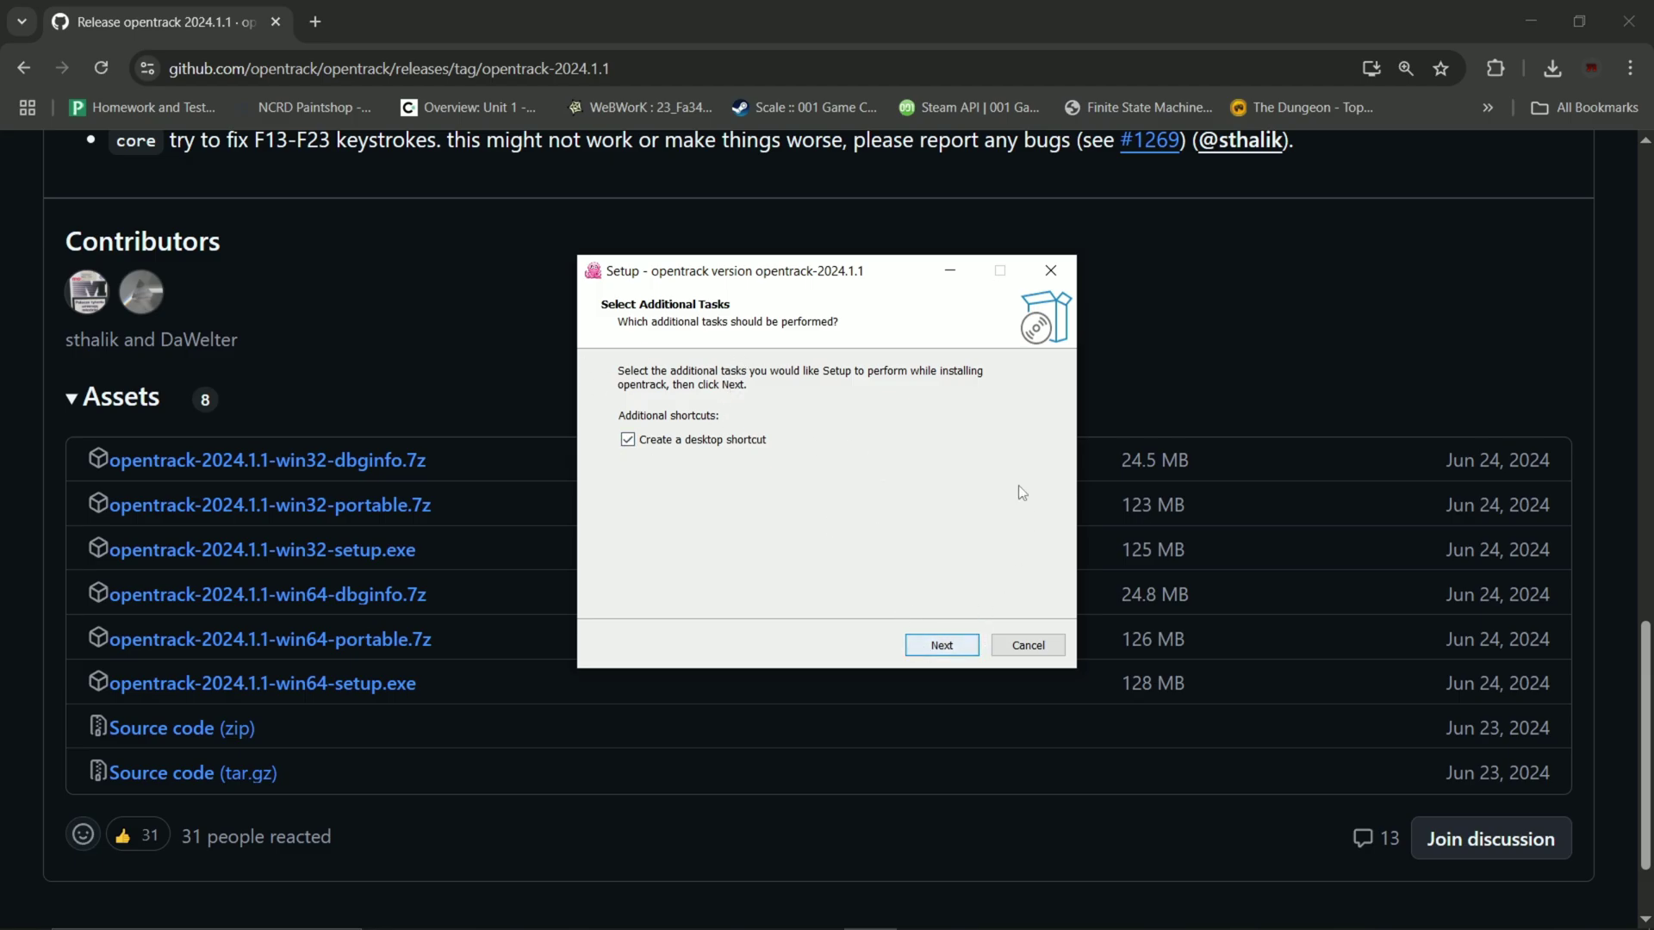
click(1028, 646)
Step: Confirm quitting setup, launch opentrack from the Start menu's Recent list, and minimize Chrome
click(912, 585)
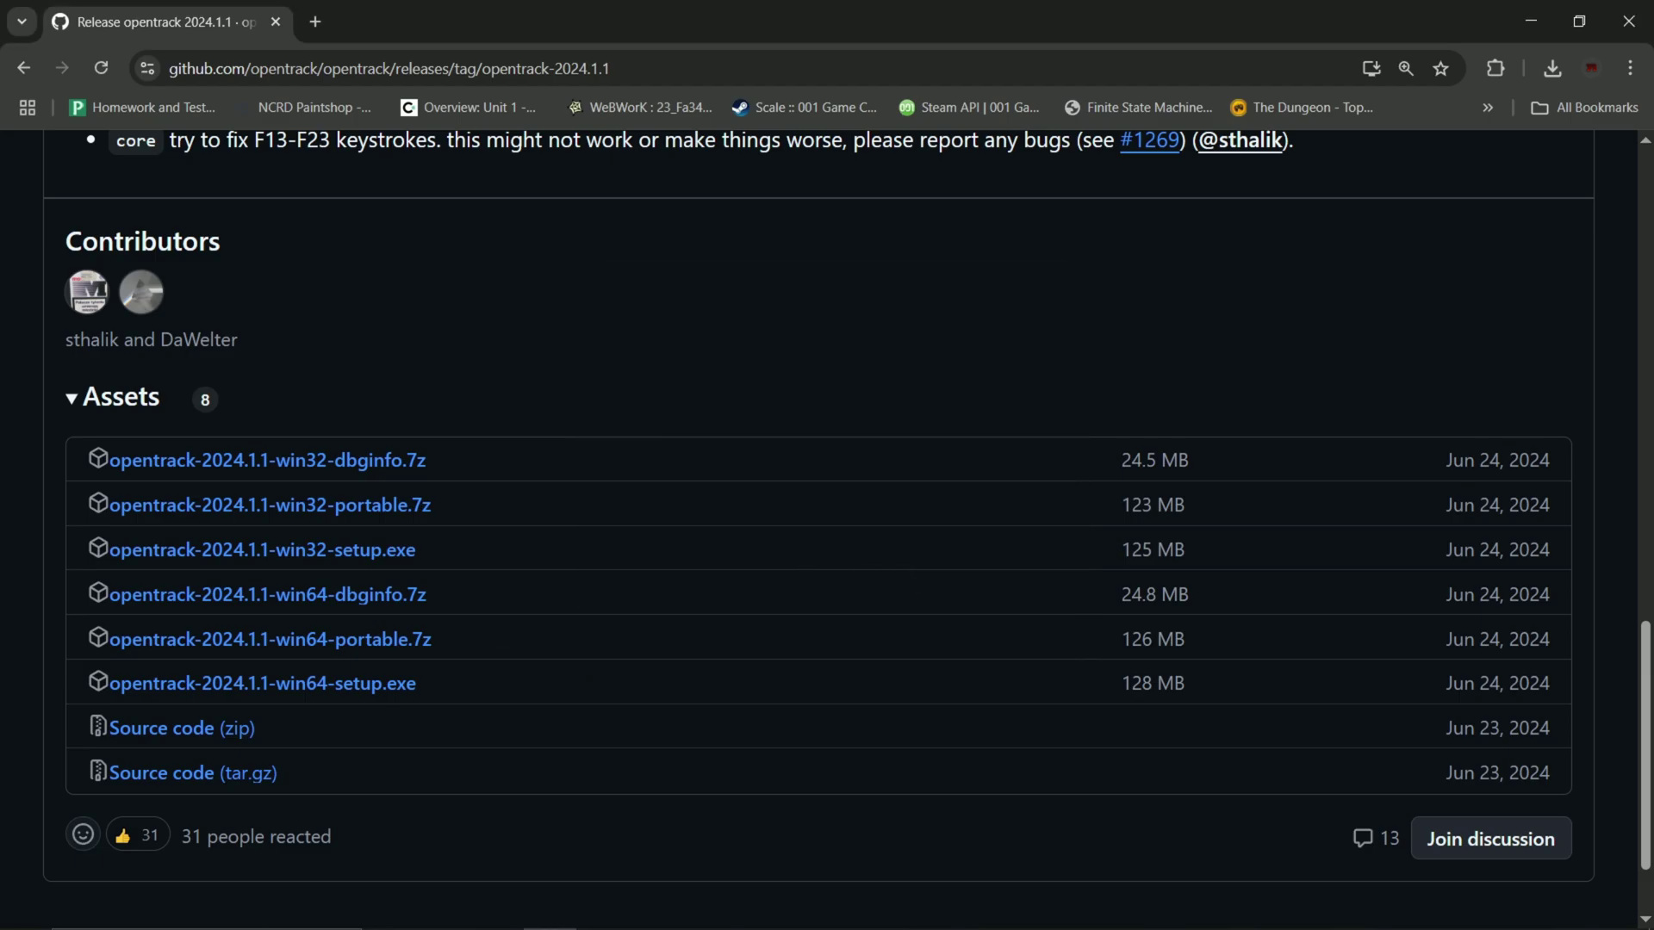
click(26, 909)
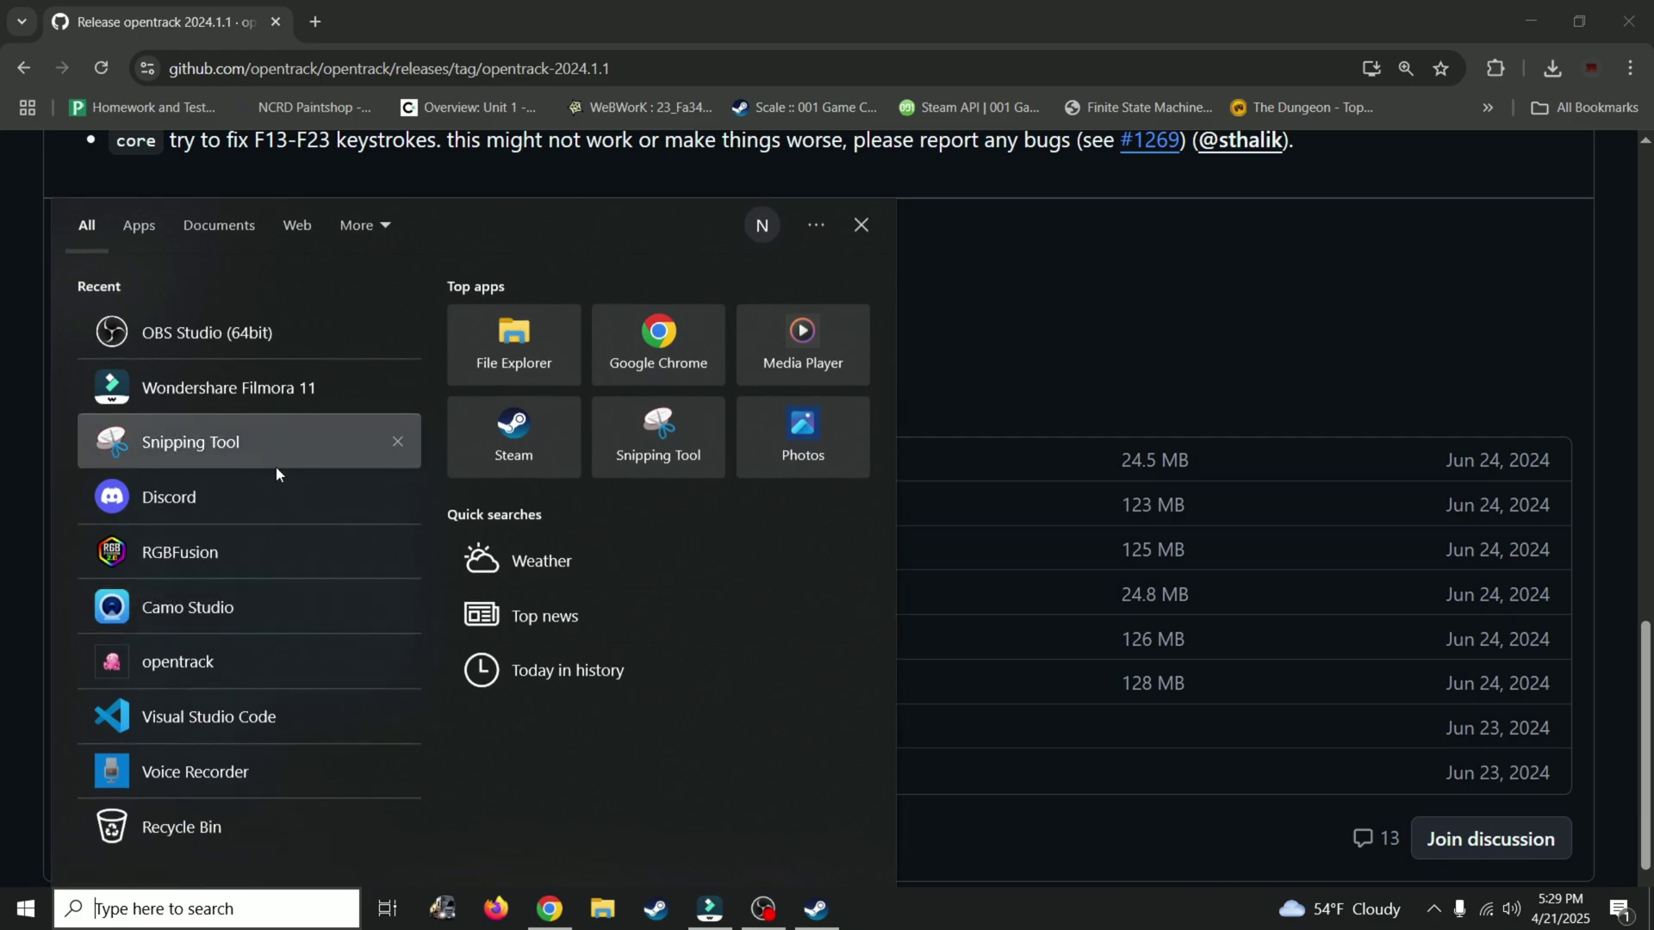
click(186, 668)
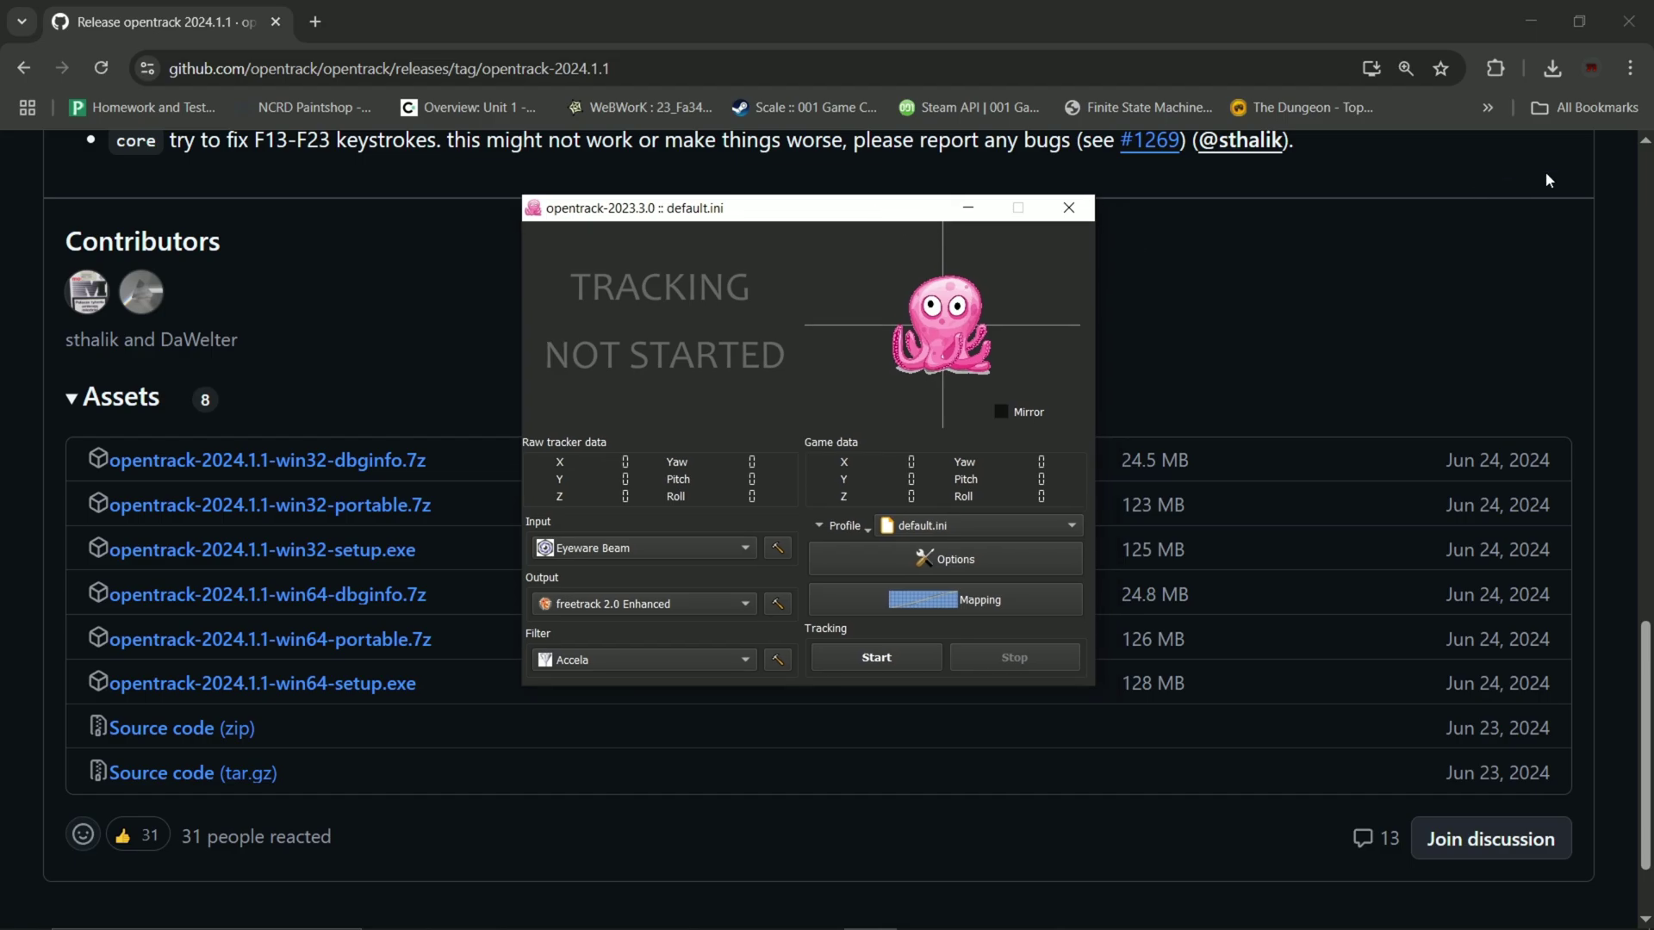
click(1527, 19)
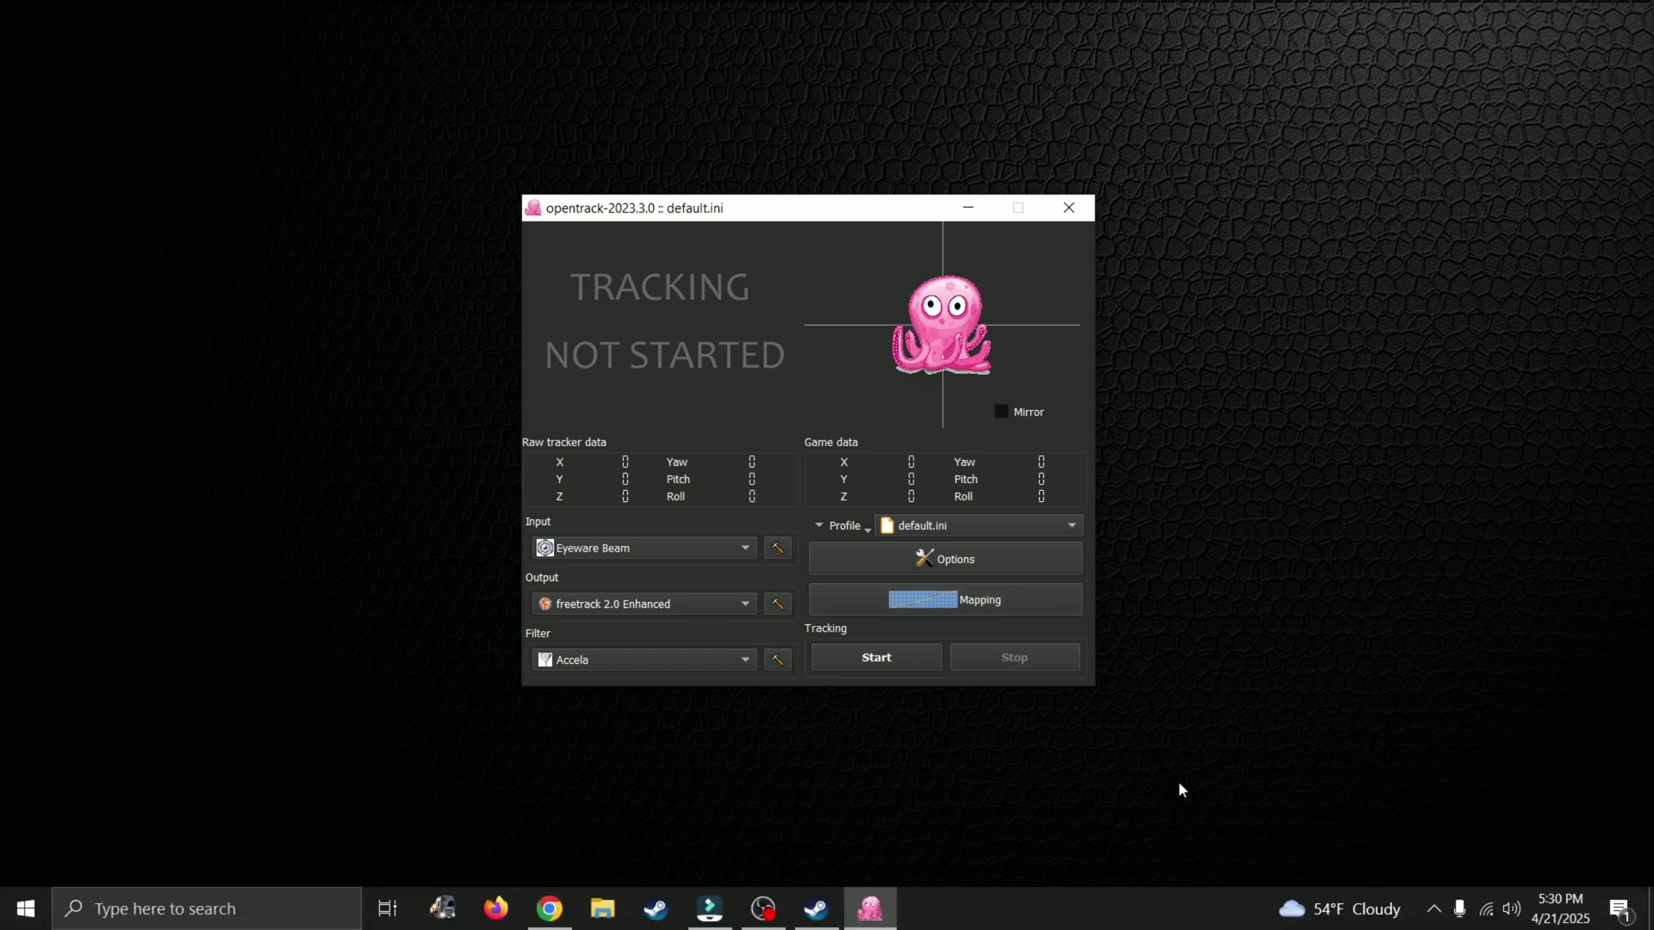
click(1434, 910)
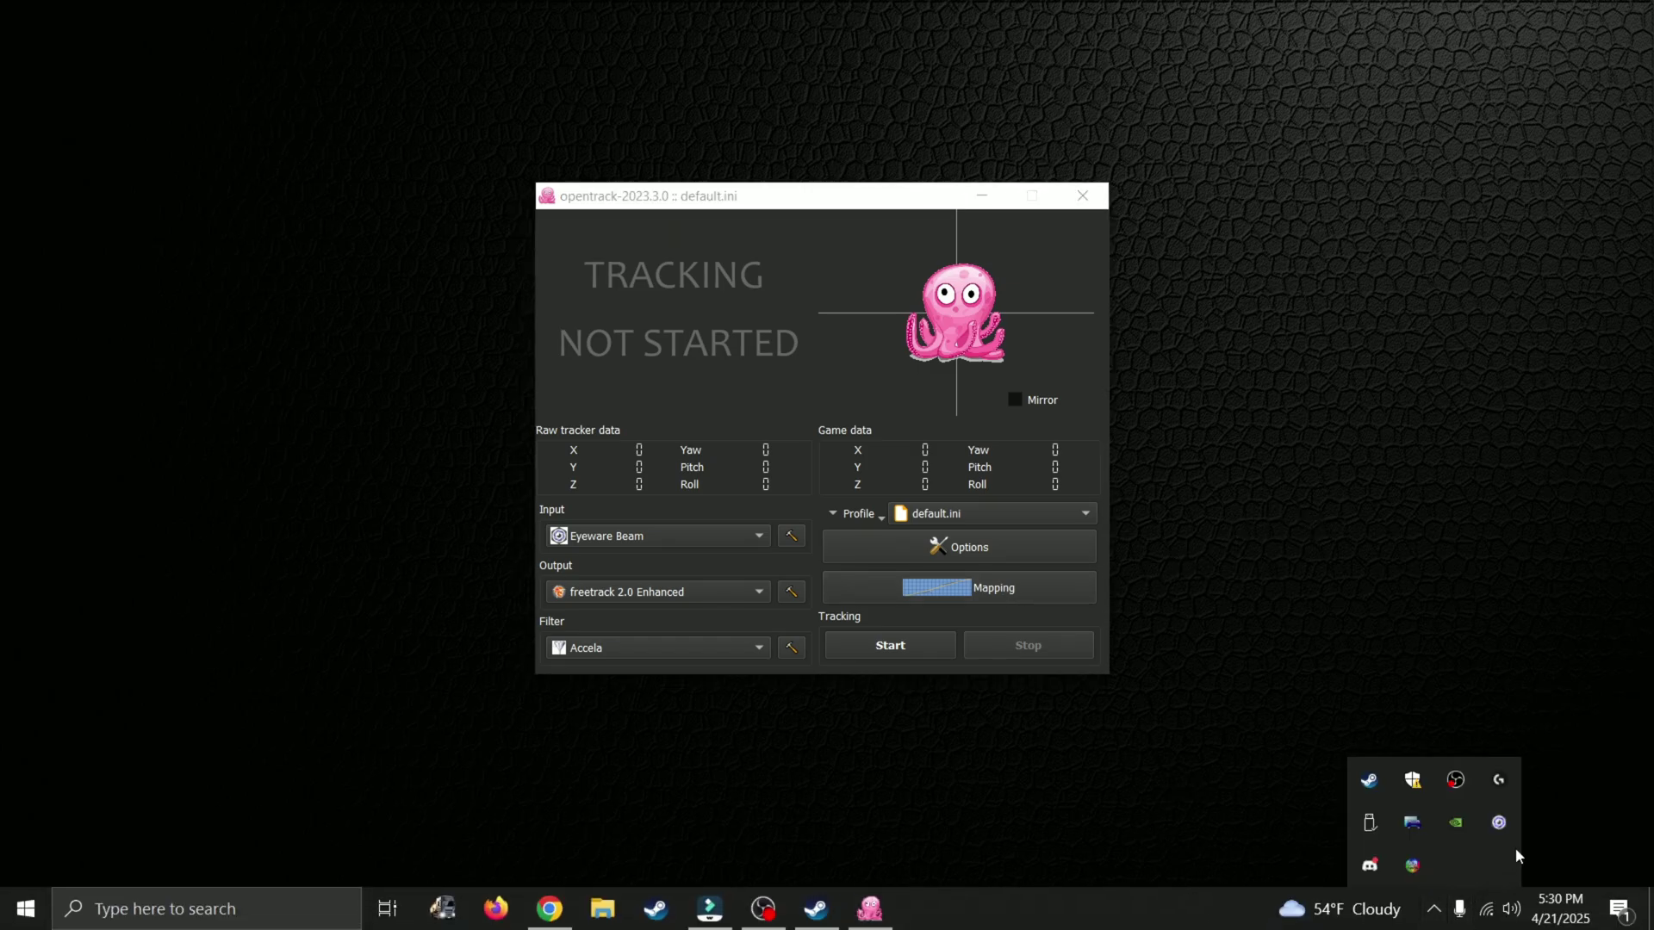
click(1500, 825)
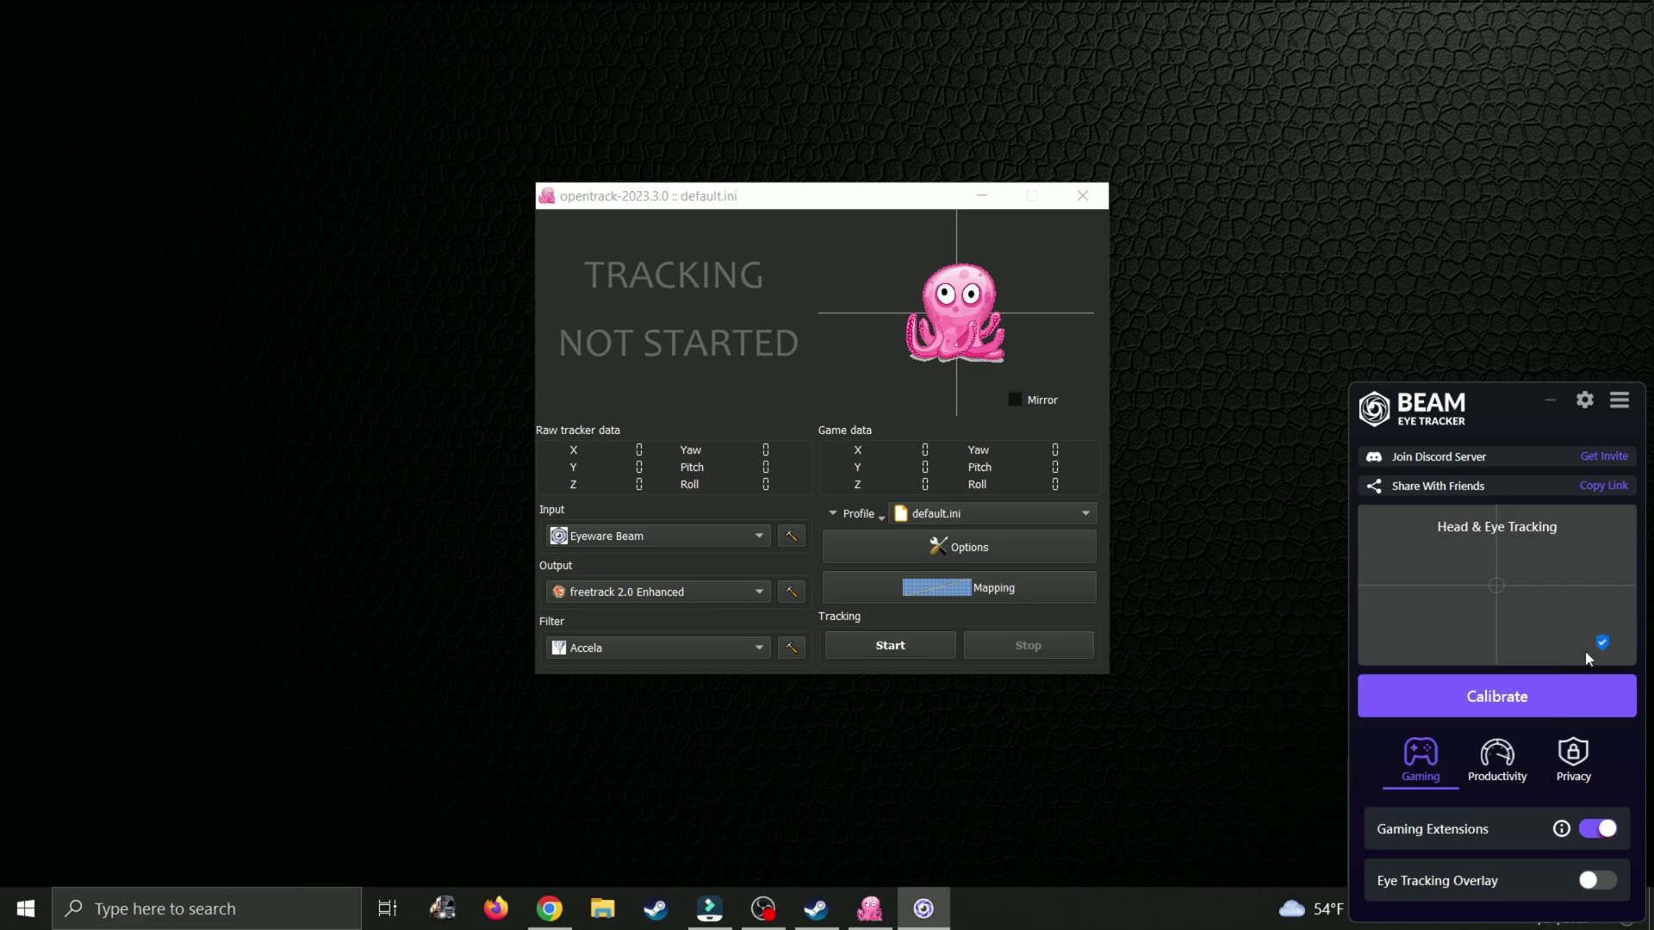
click(1588, 406)
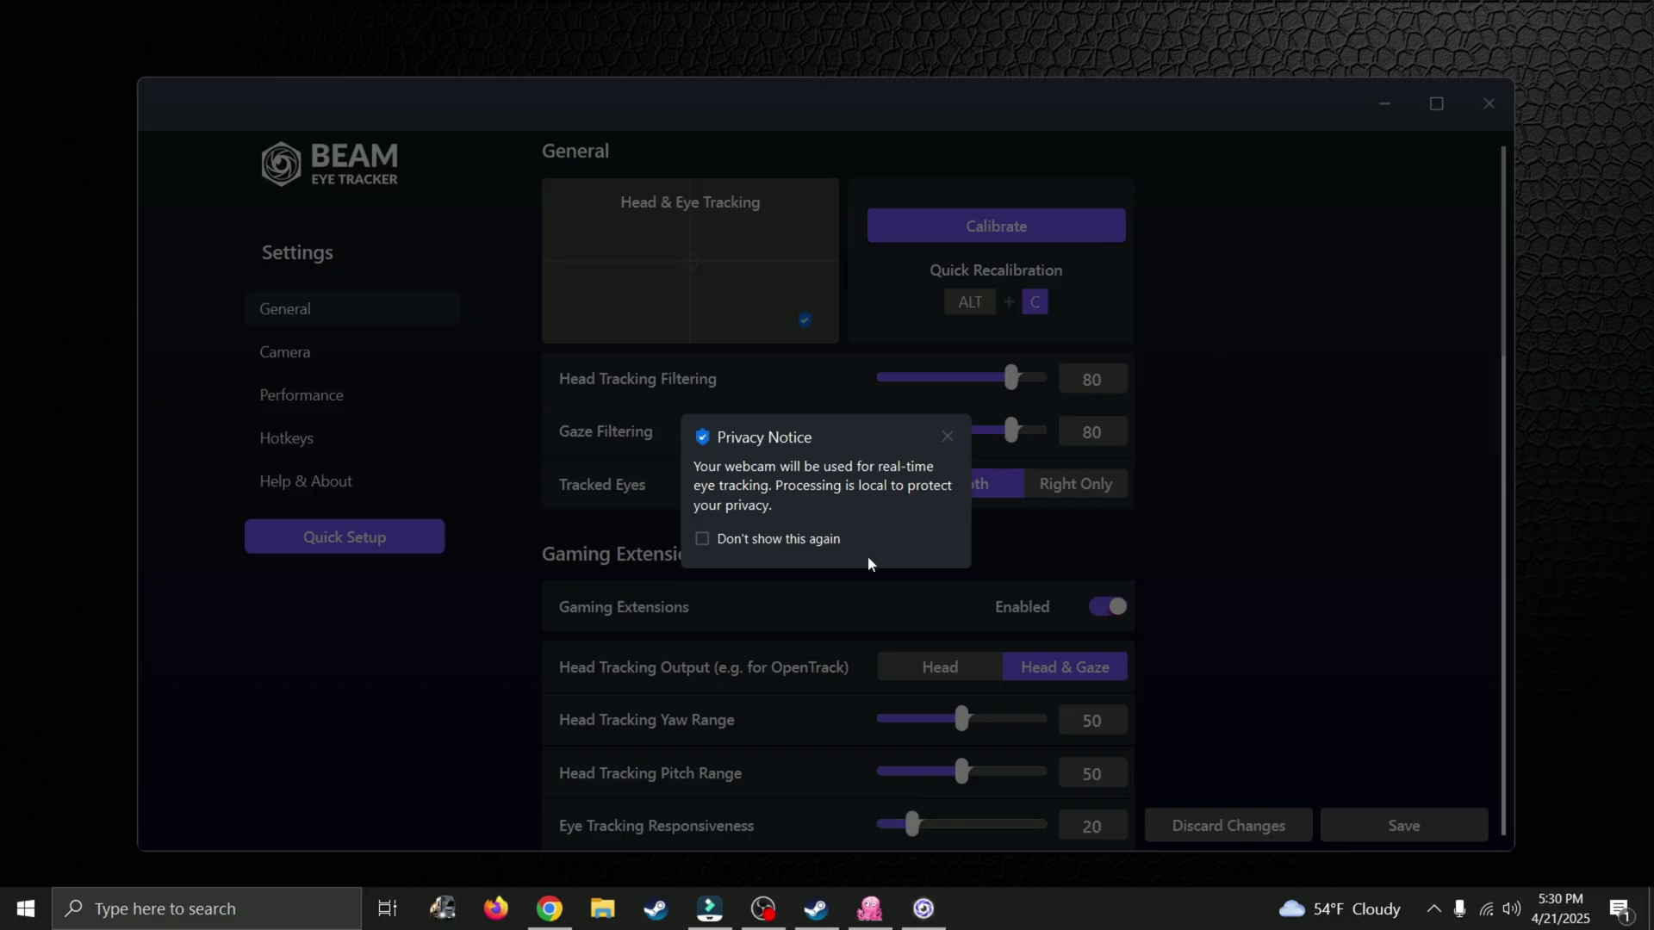
click(950, 437)
click(1436, 104)
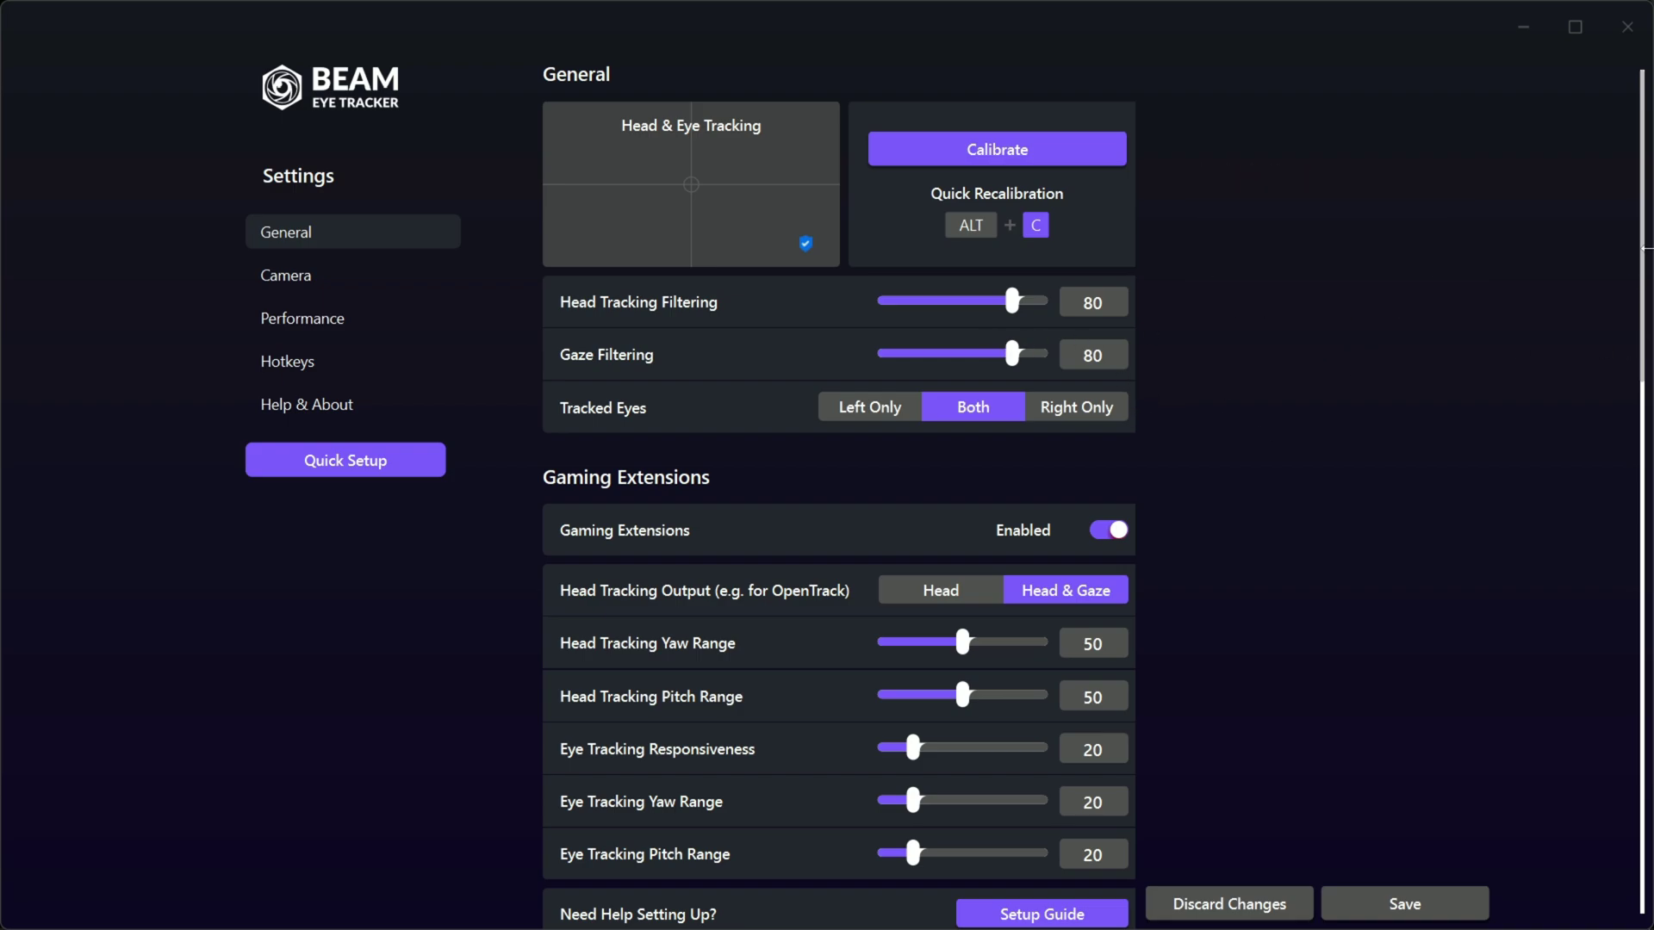
mouse_move(992, 609)
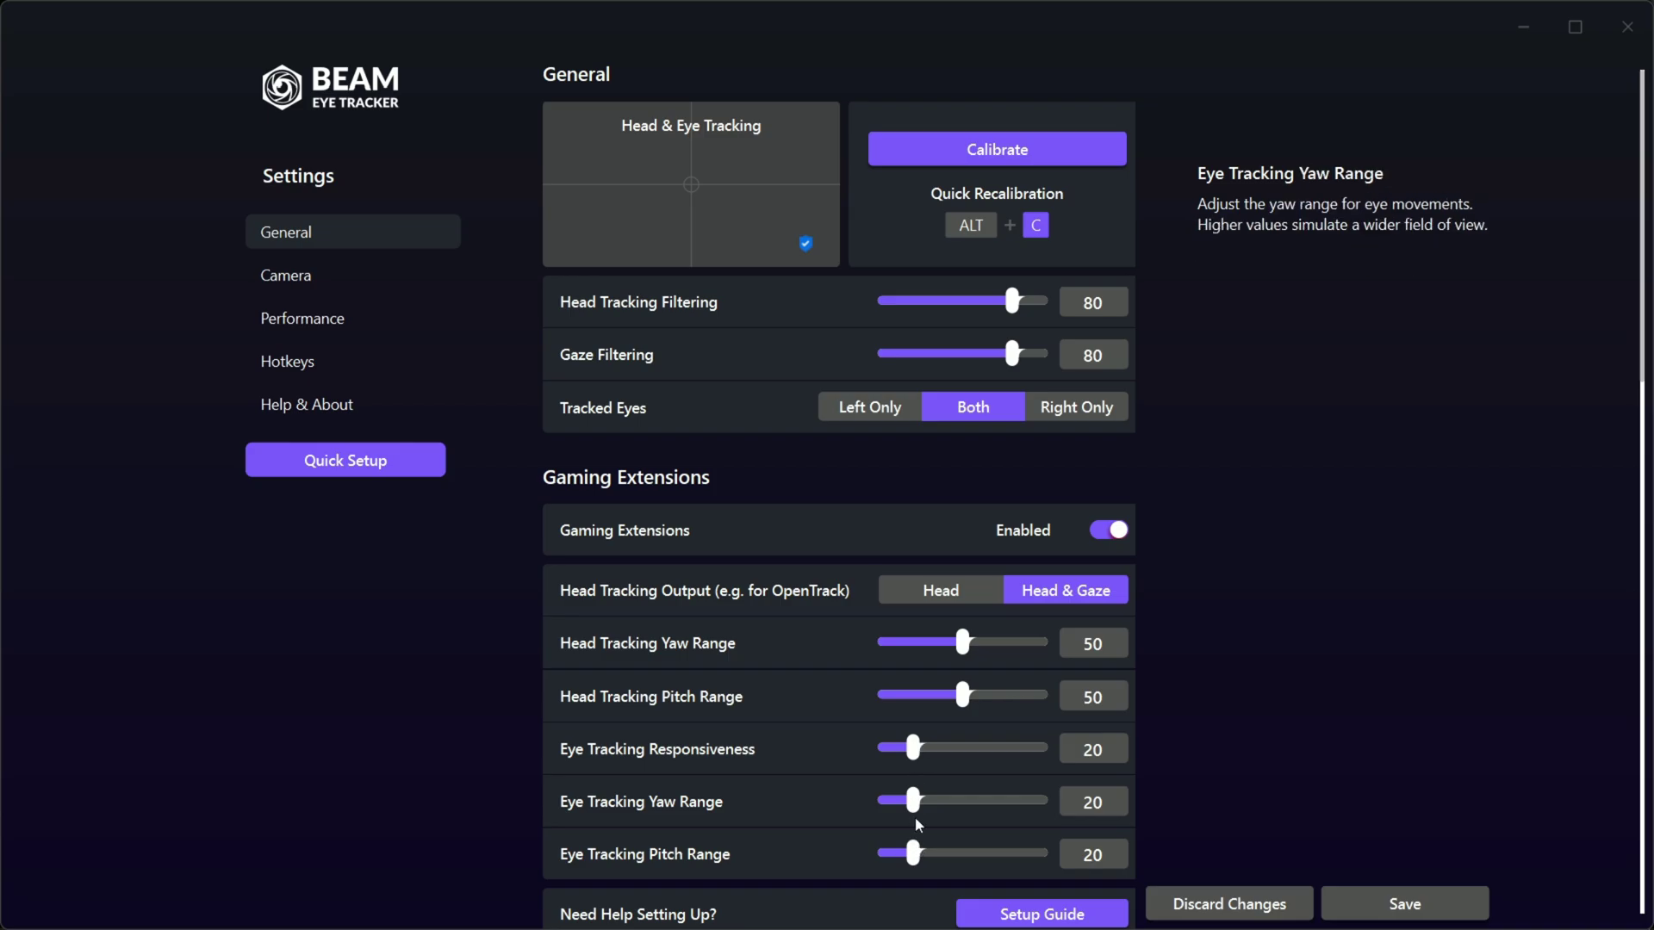
scroll(1525, 343, down, 2)
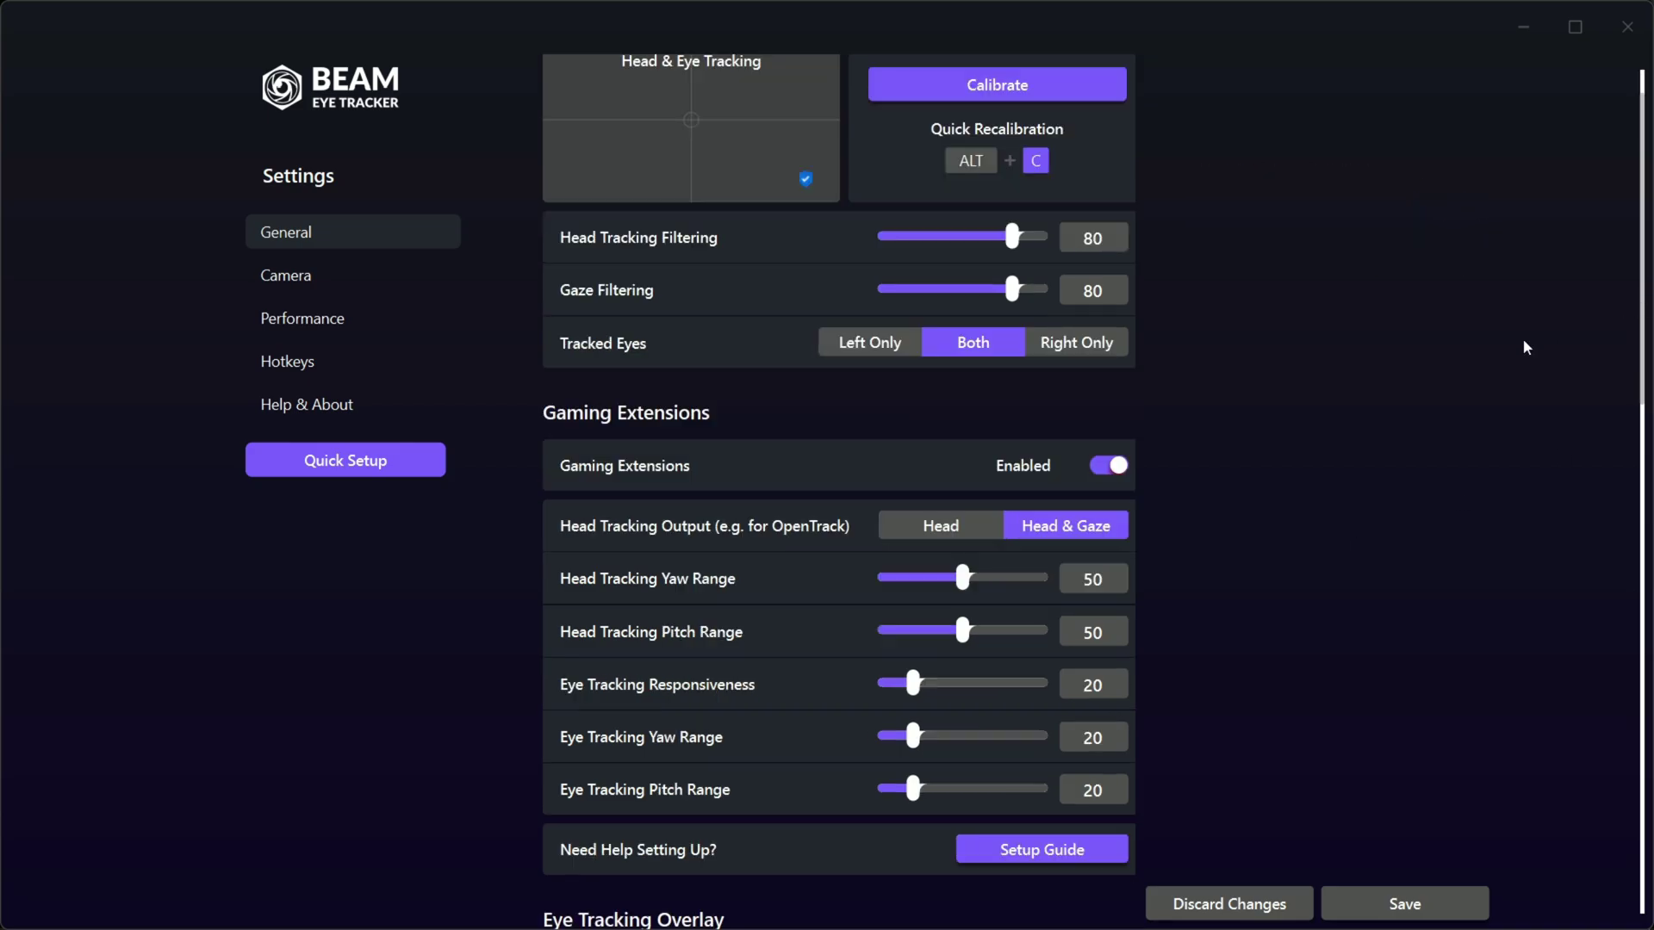
scroll(1458, 468, down, 8)
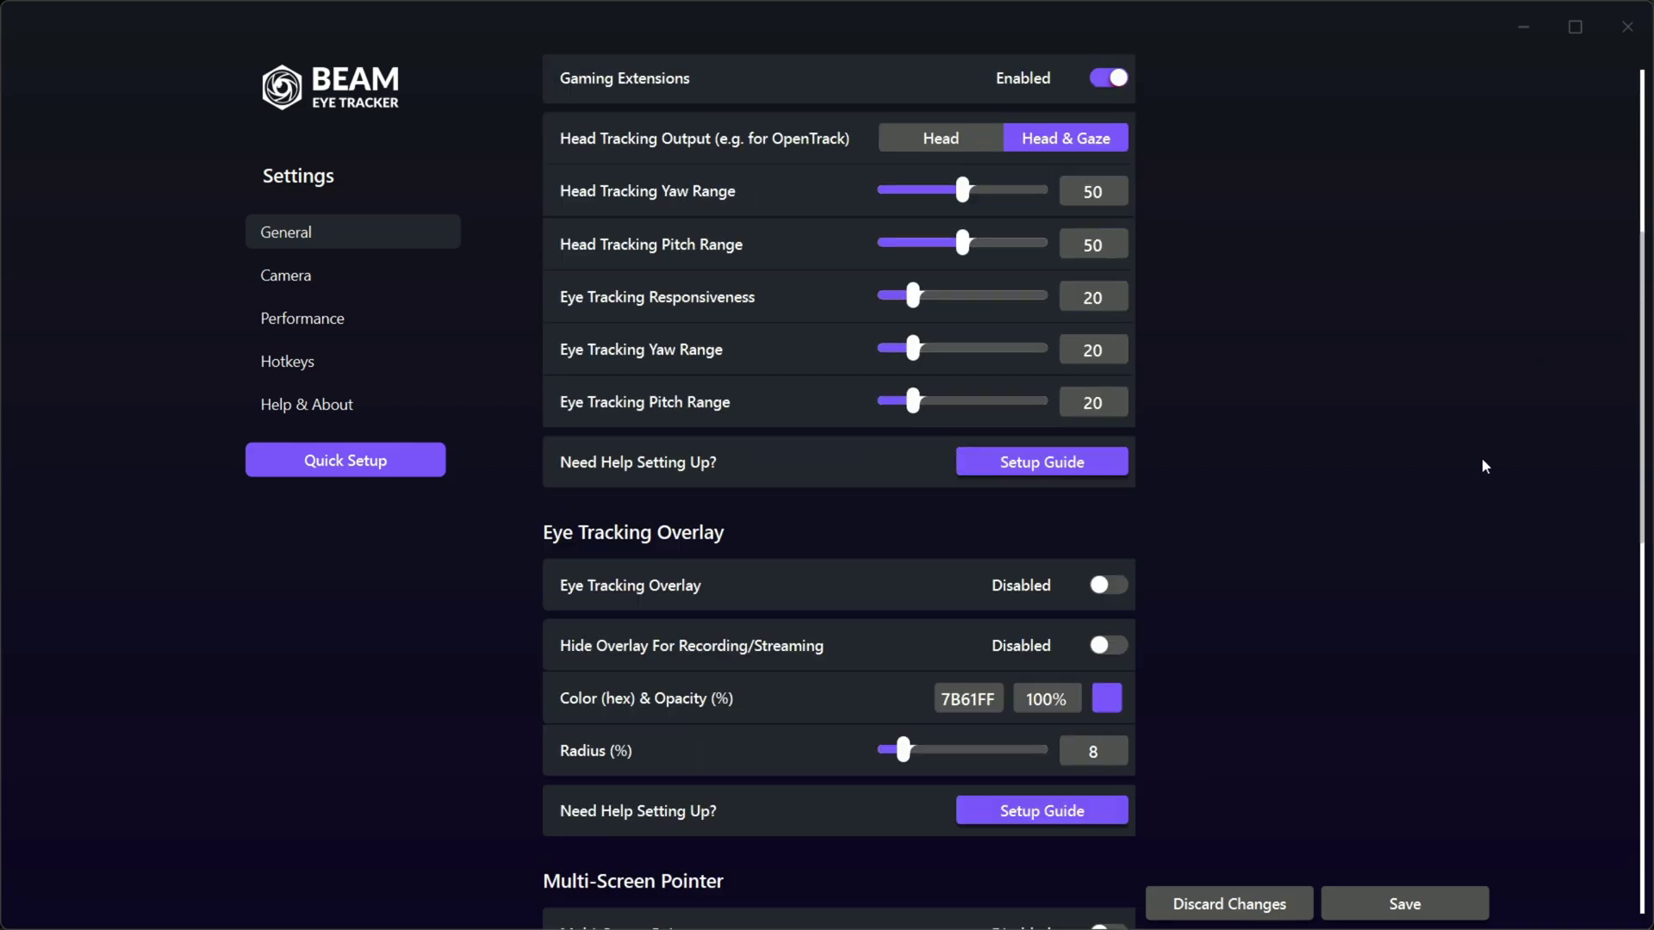
scroll(1482, 466, down, 8)
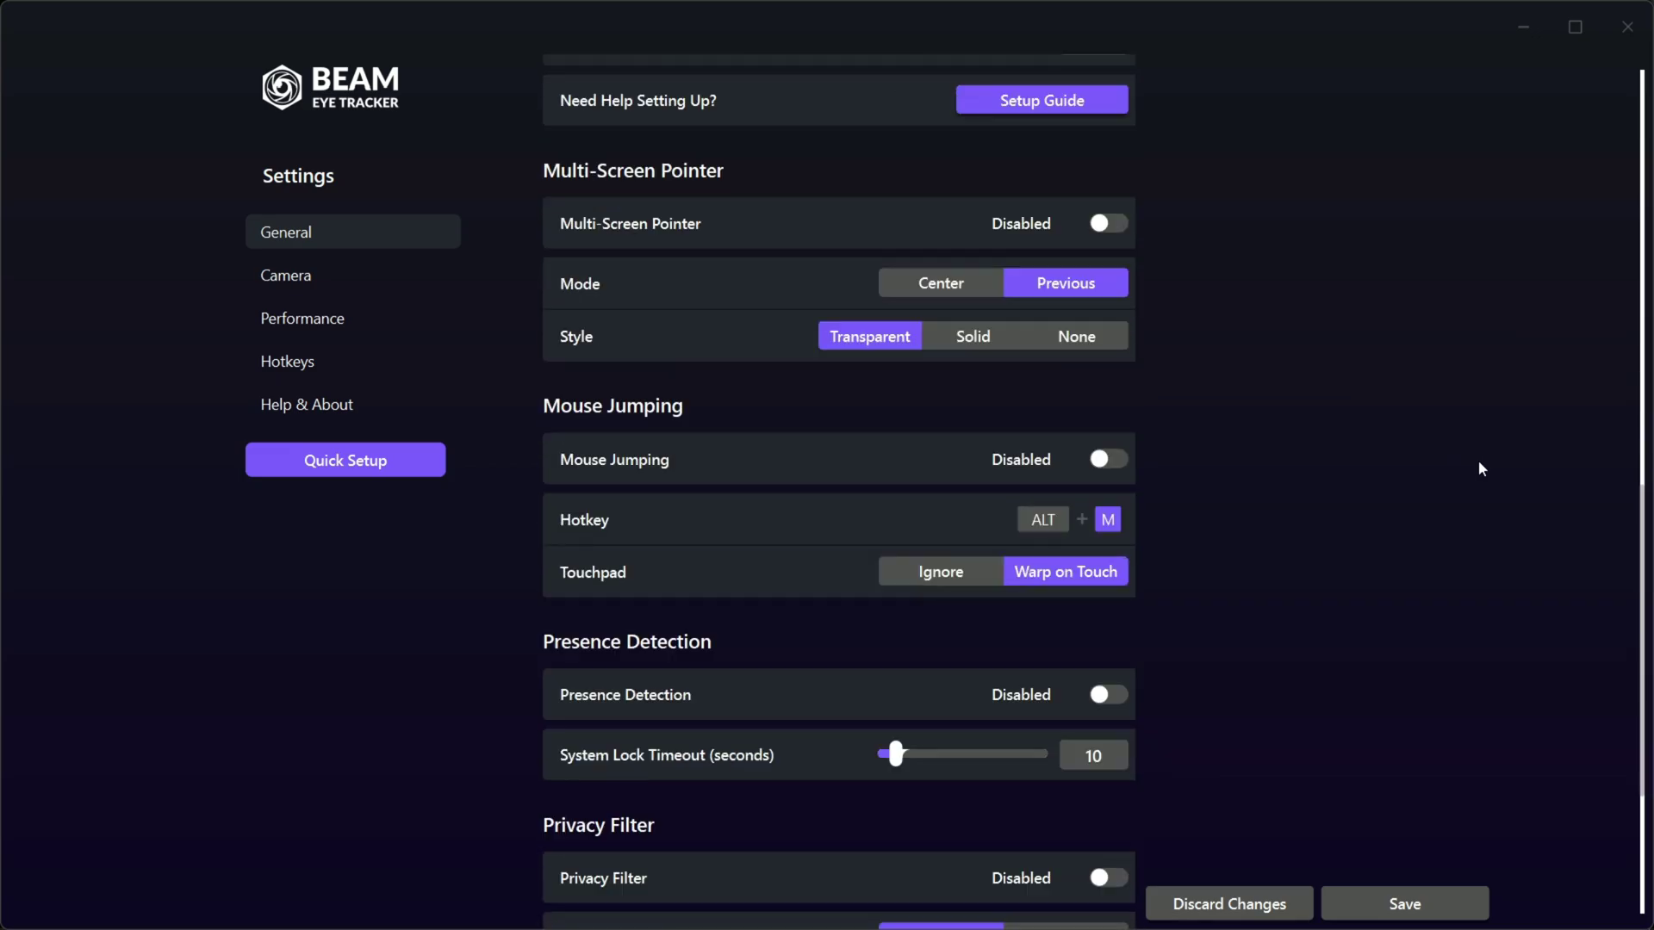
scroll(927, 709, down, 5)
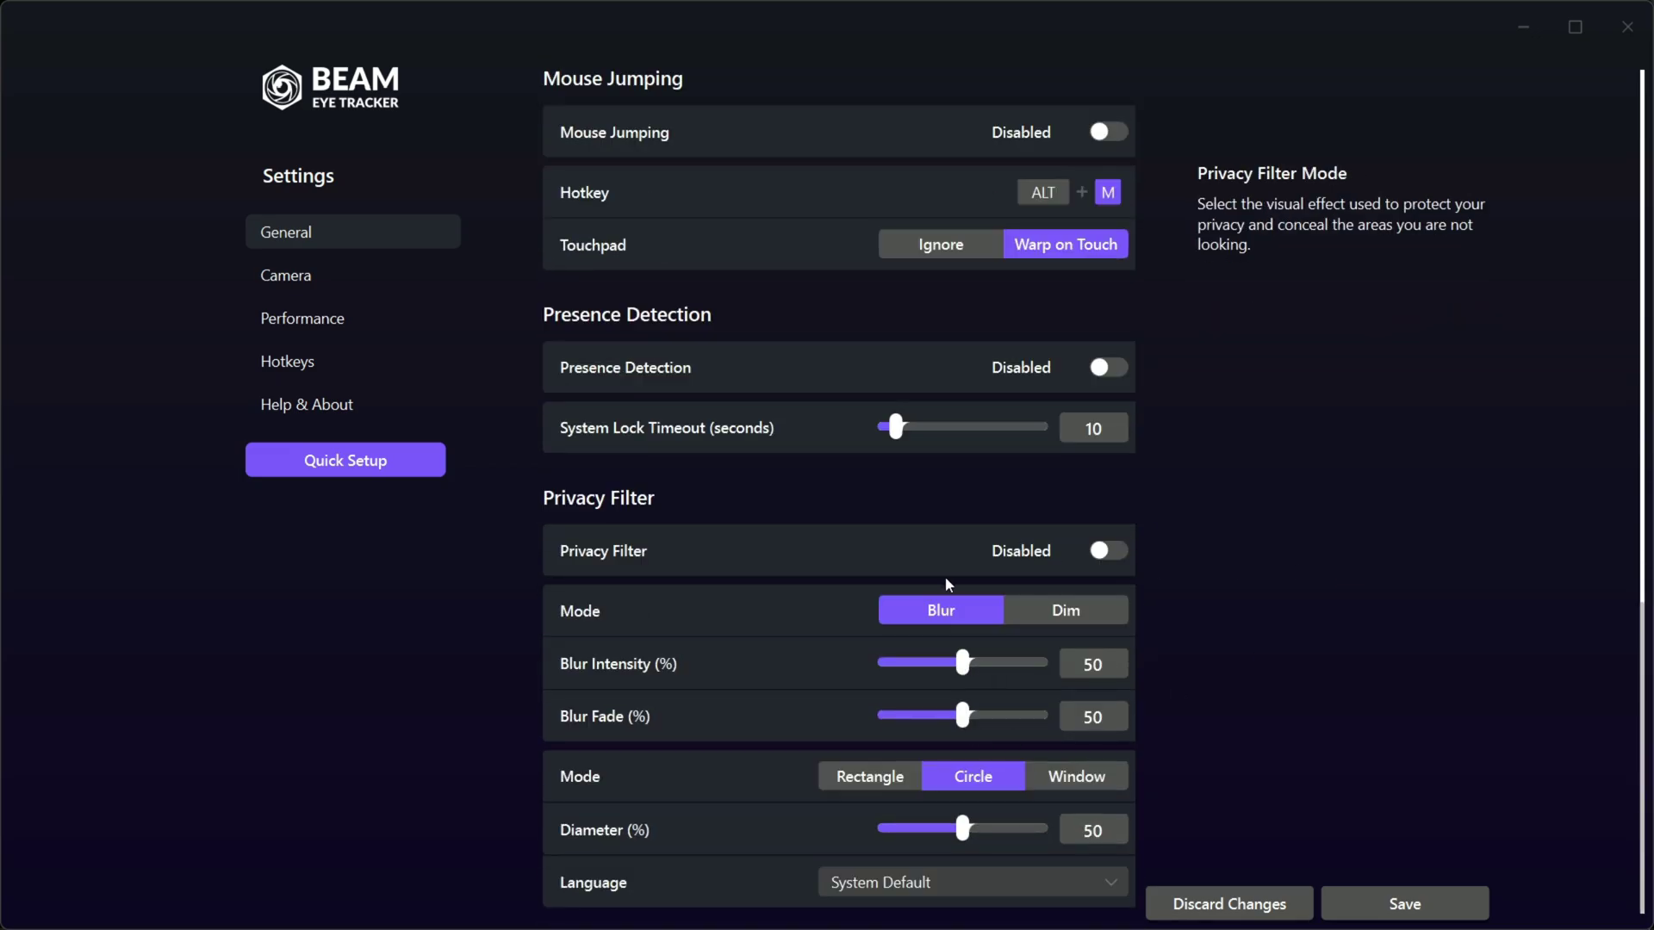
scroll(948, 584, up, 19)
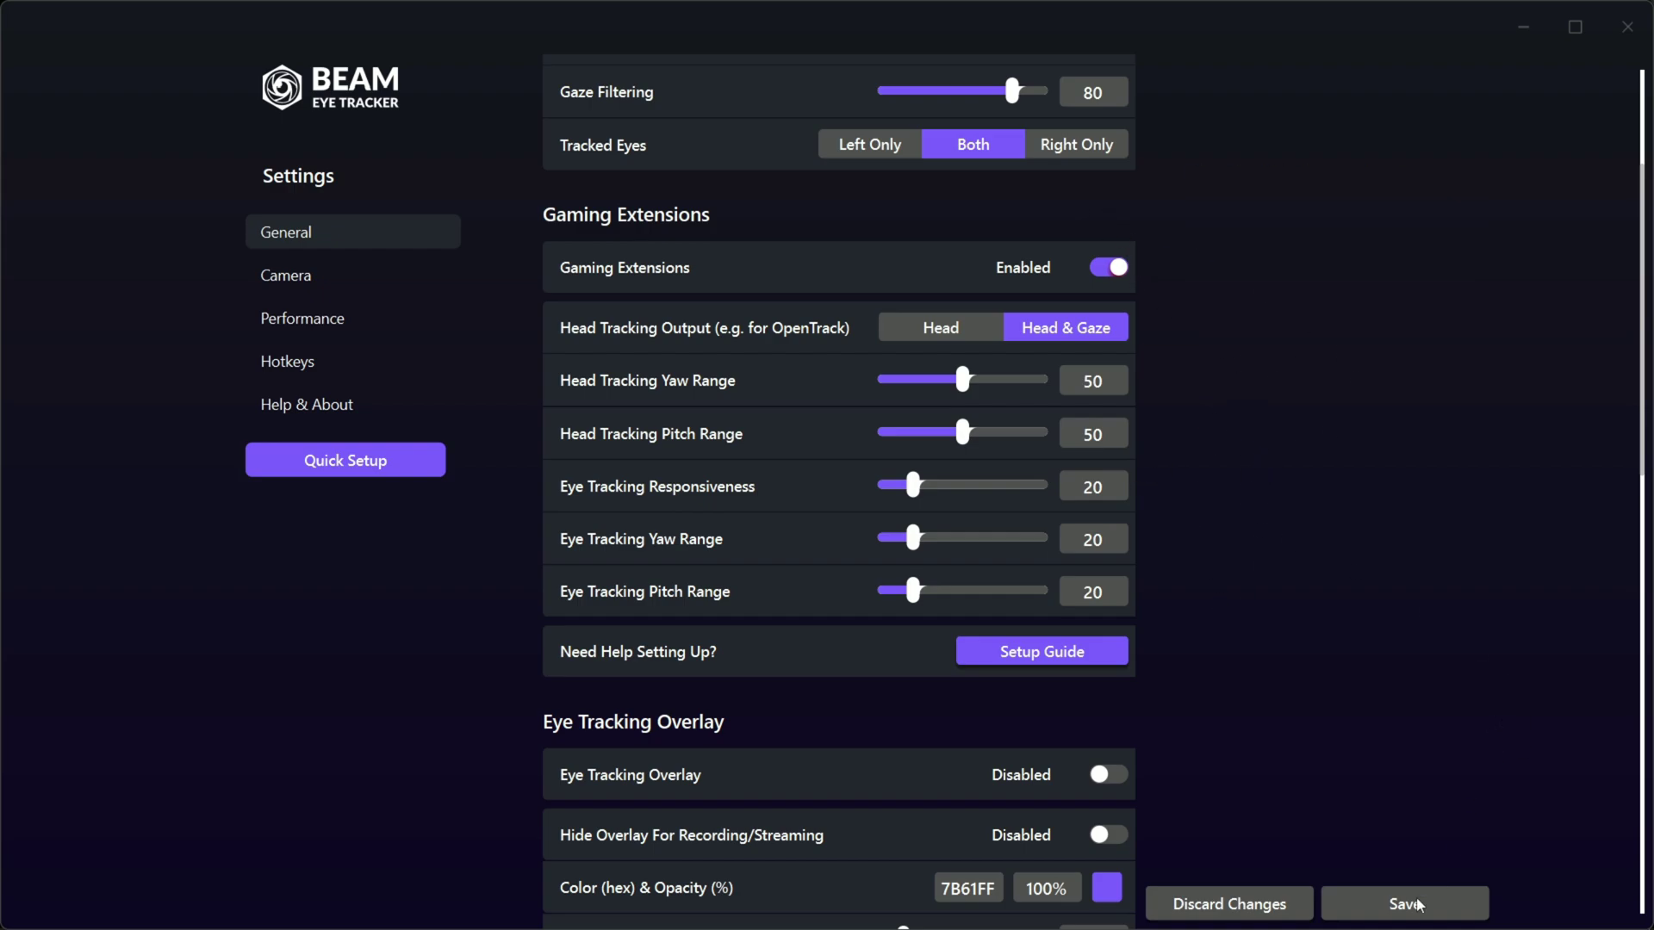
Step: Close Beam settings and set opentrack to Eyeware Beam input, EWMA filter and default.ini profile
click(1630, 48)
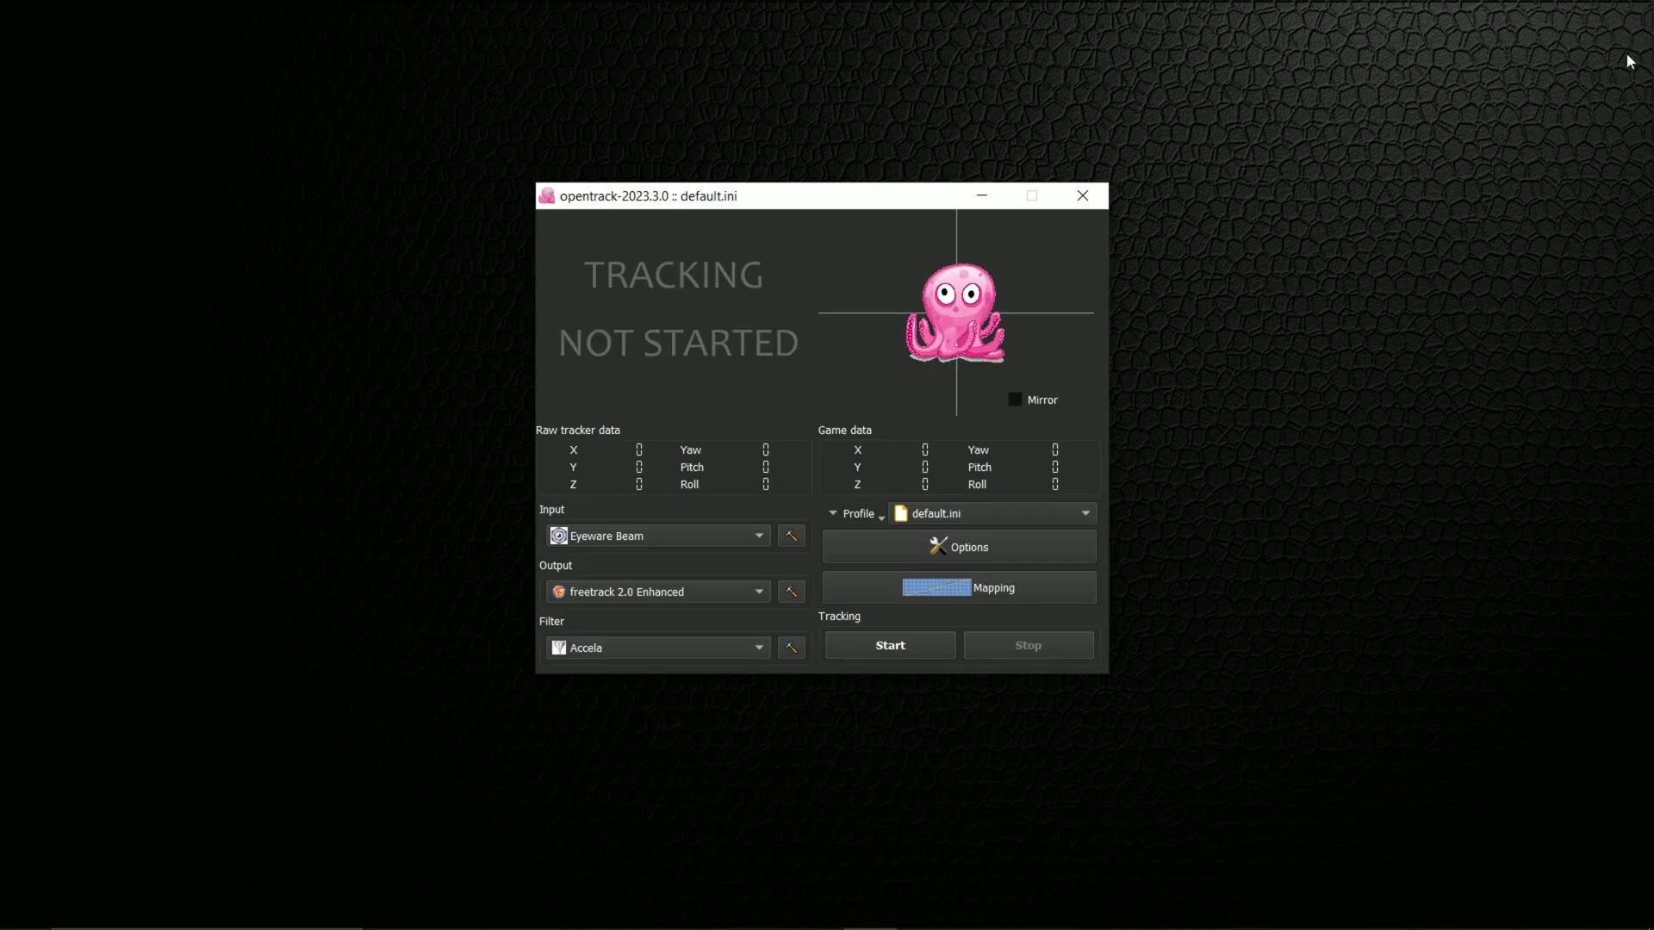
drag(814, 202, 702, 177)
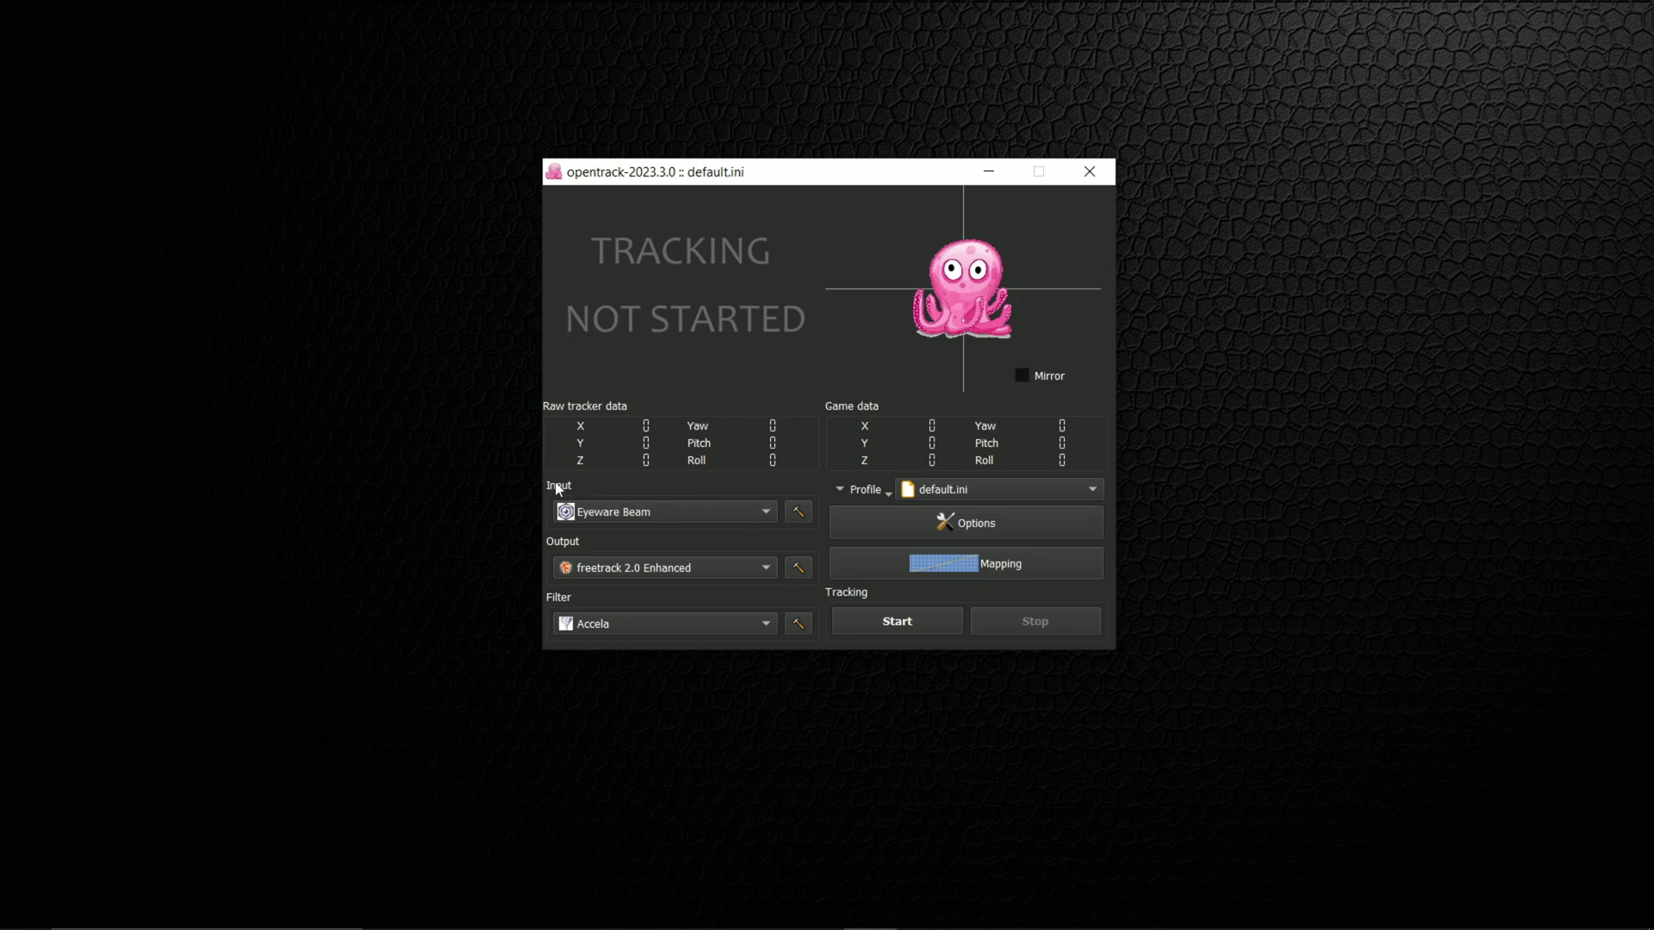
click(690, 512)
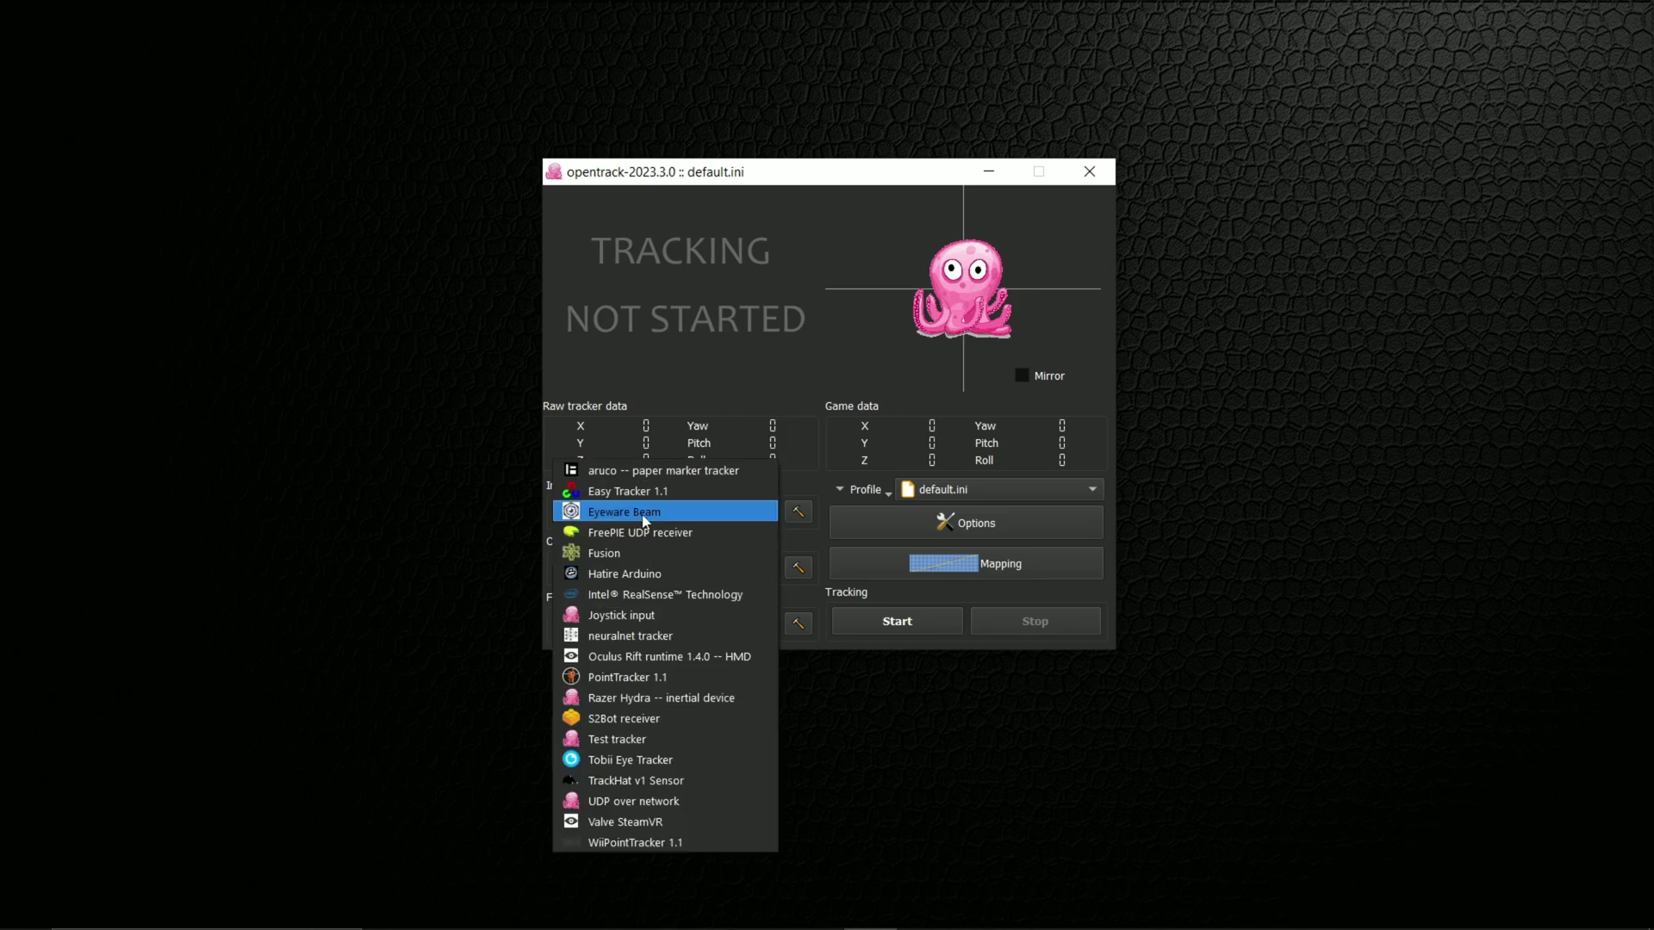
click(732, 512)
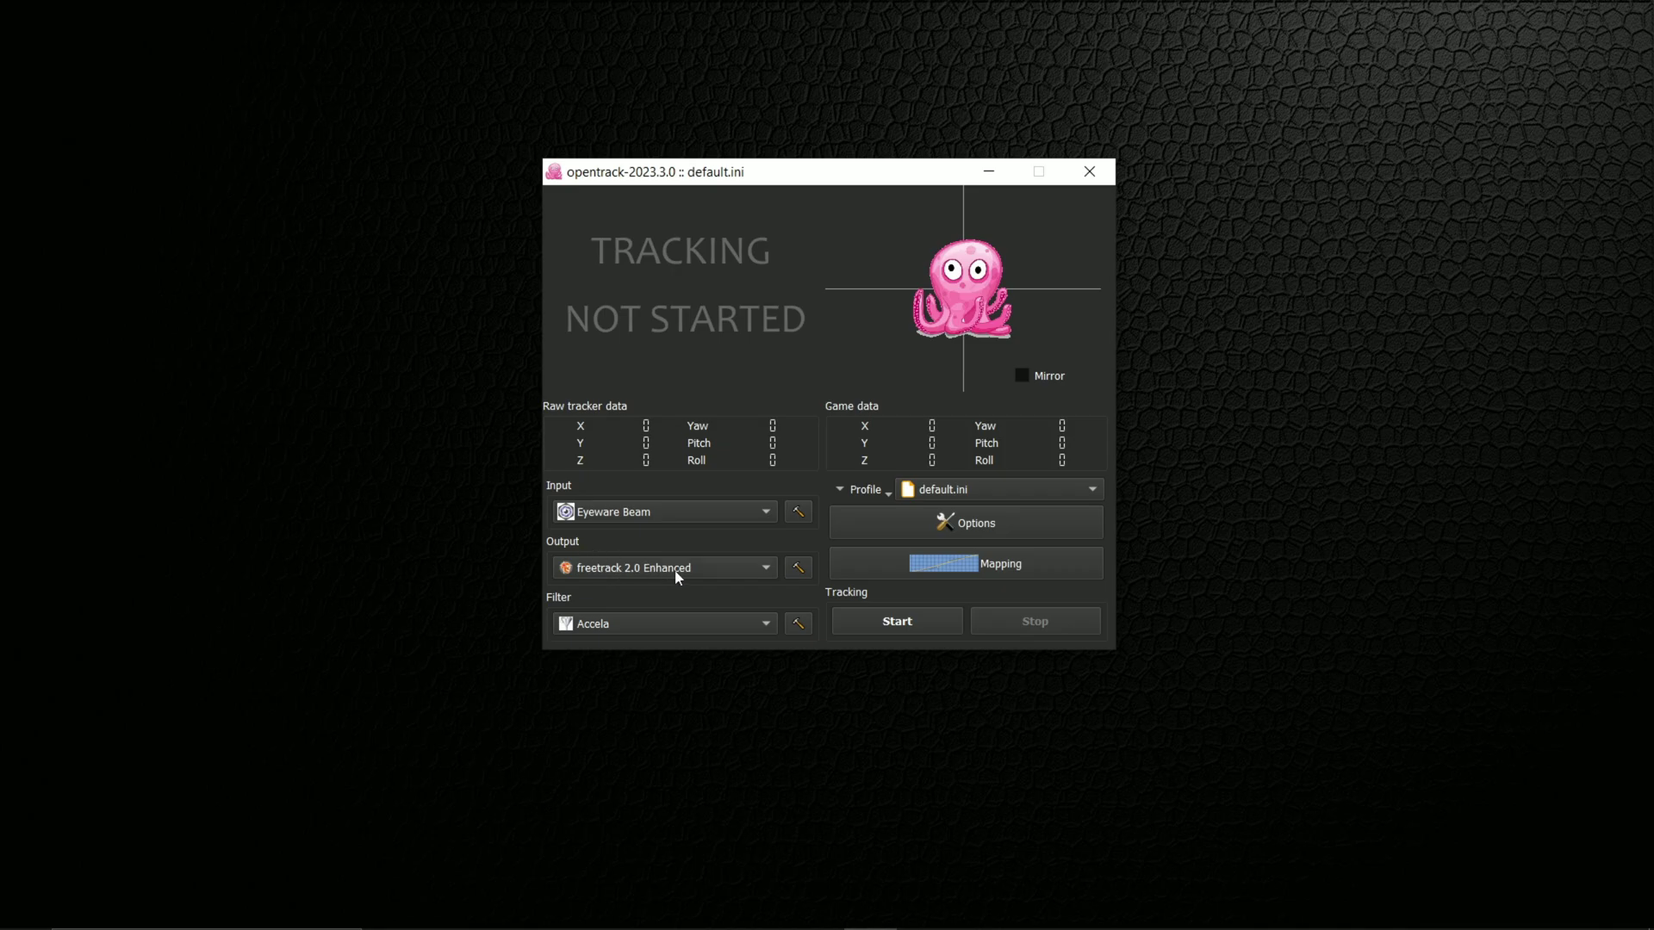
click(687, 625)
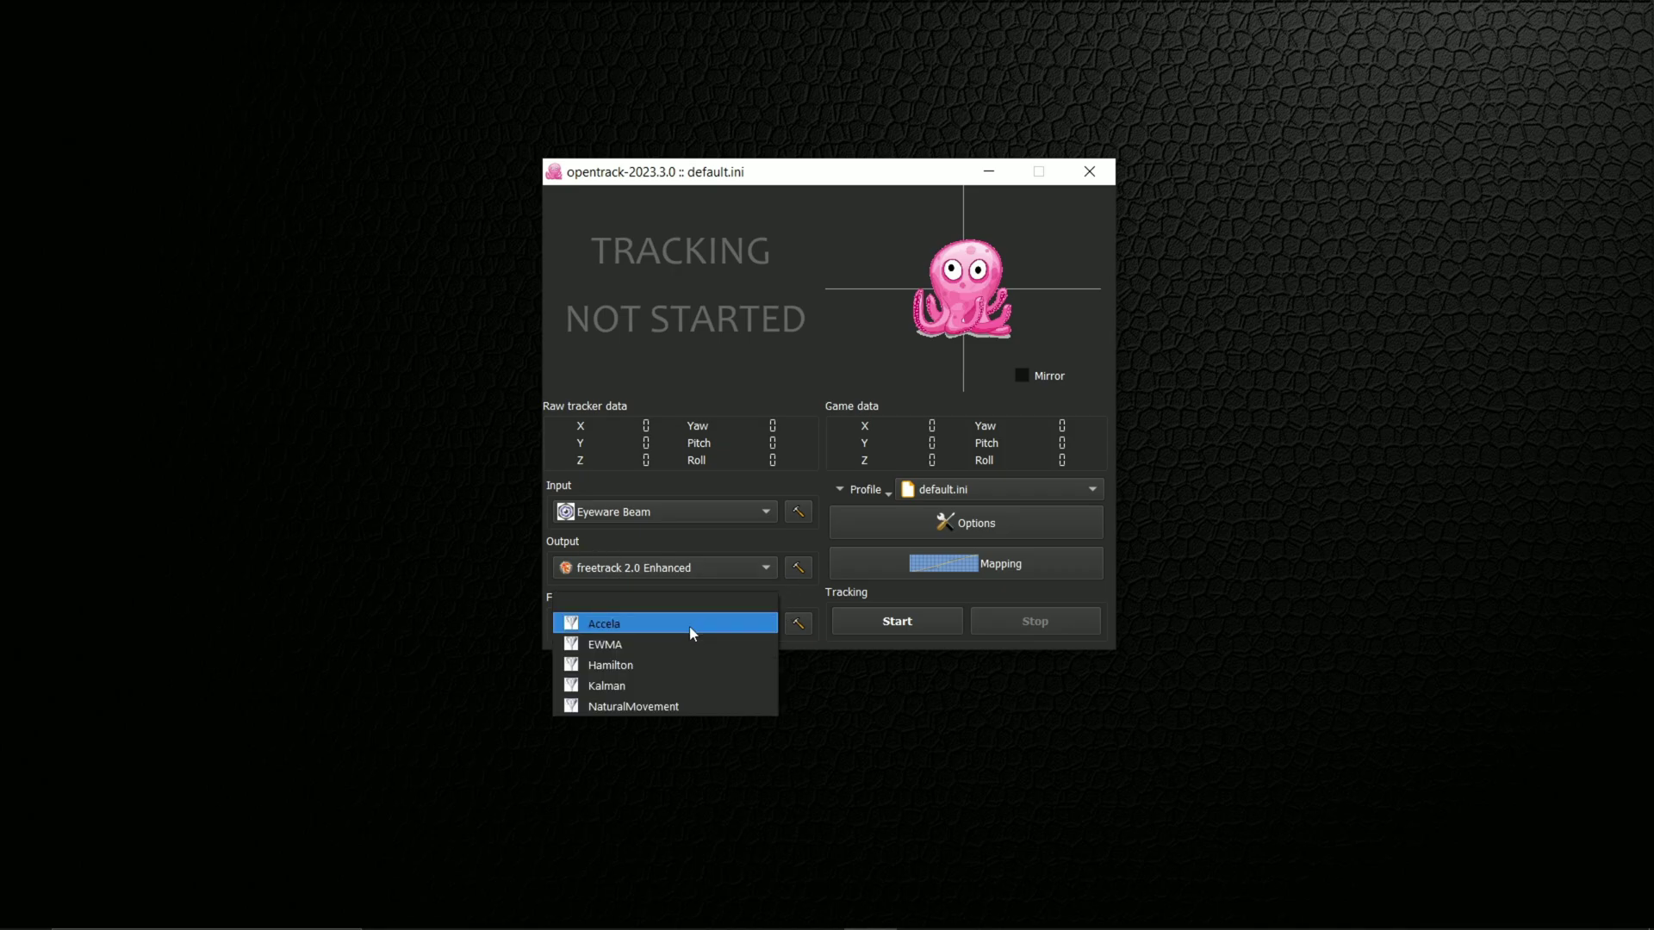
click(642, 640)
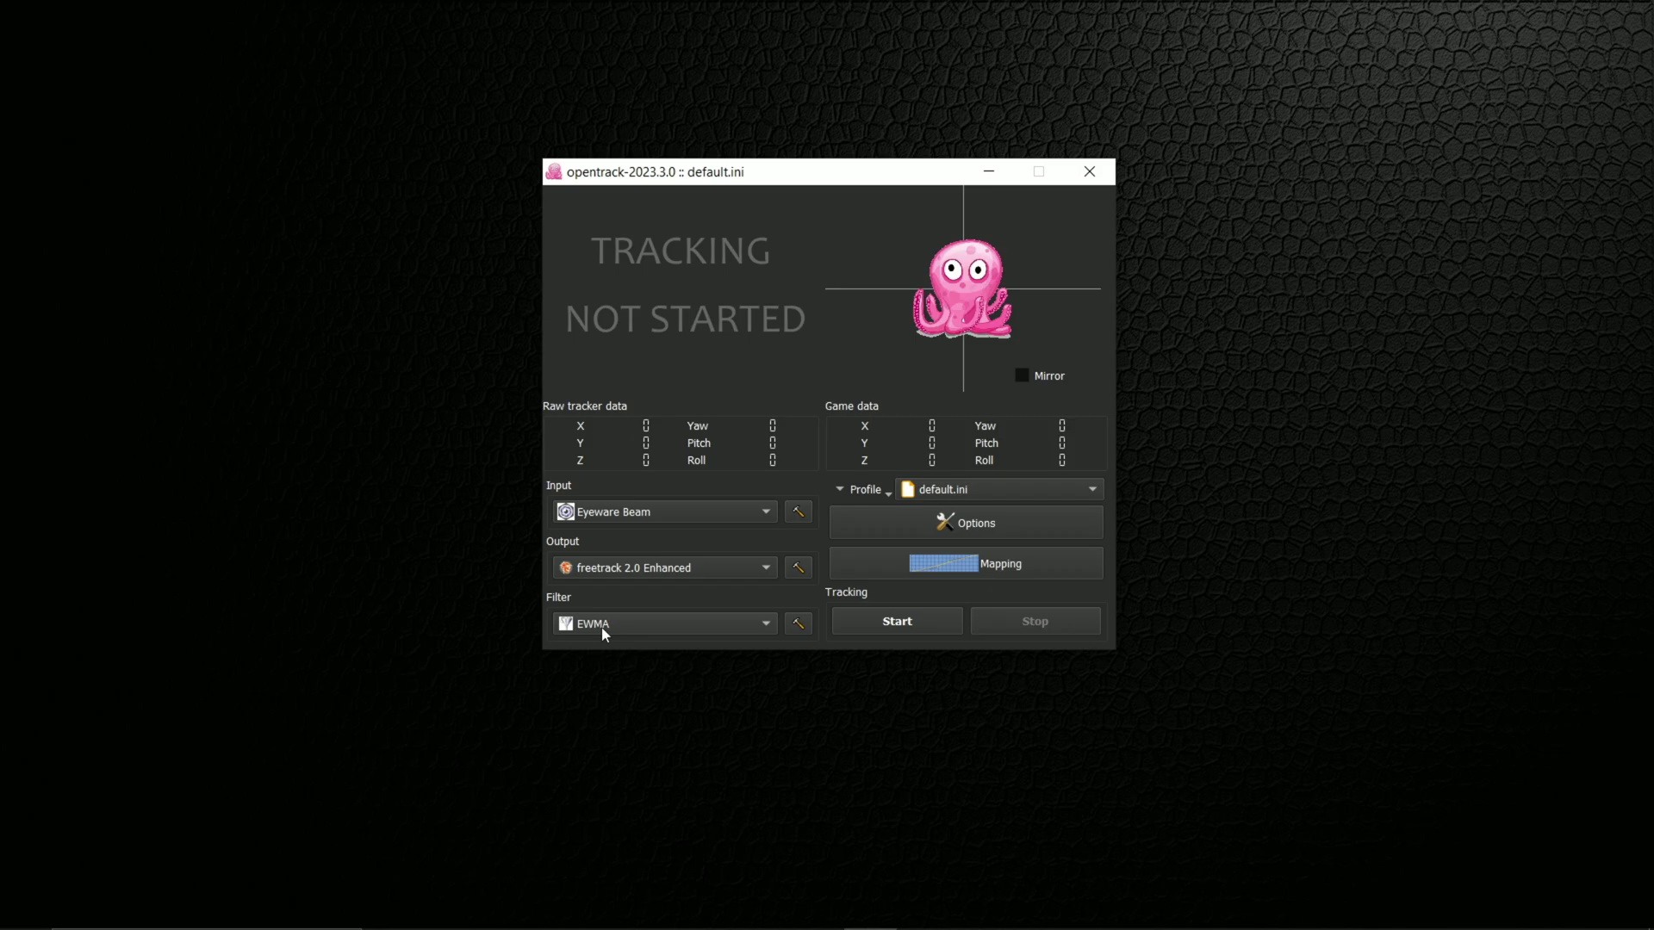
click(948, 493)
click(1005, 493)
Step: Start head tracking in opentrack, nudging its window into position
drag(874, 175, 835, 173)
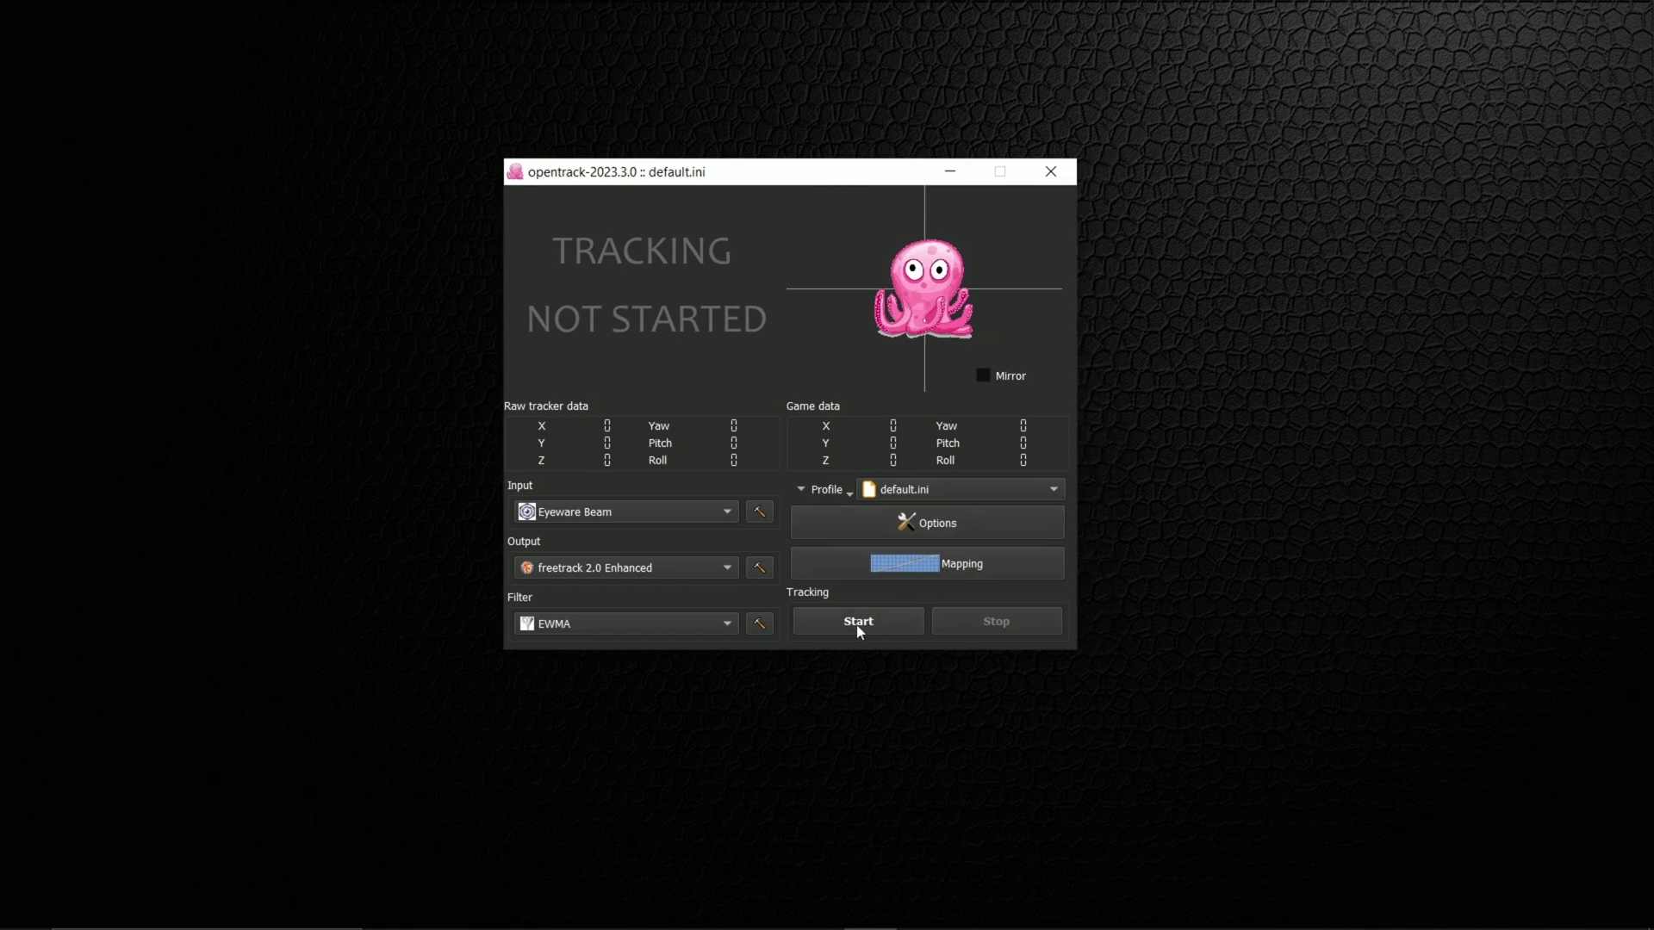
click(882, 619)
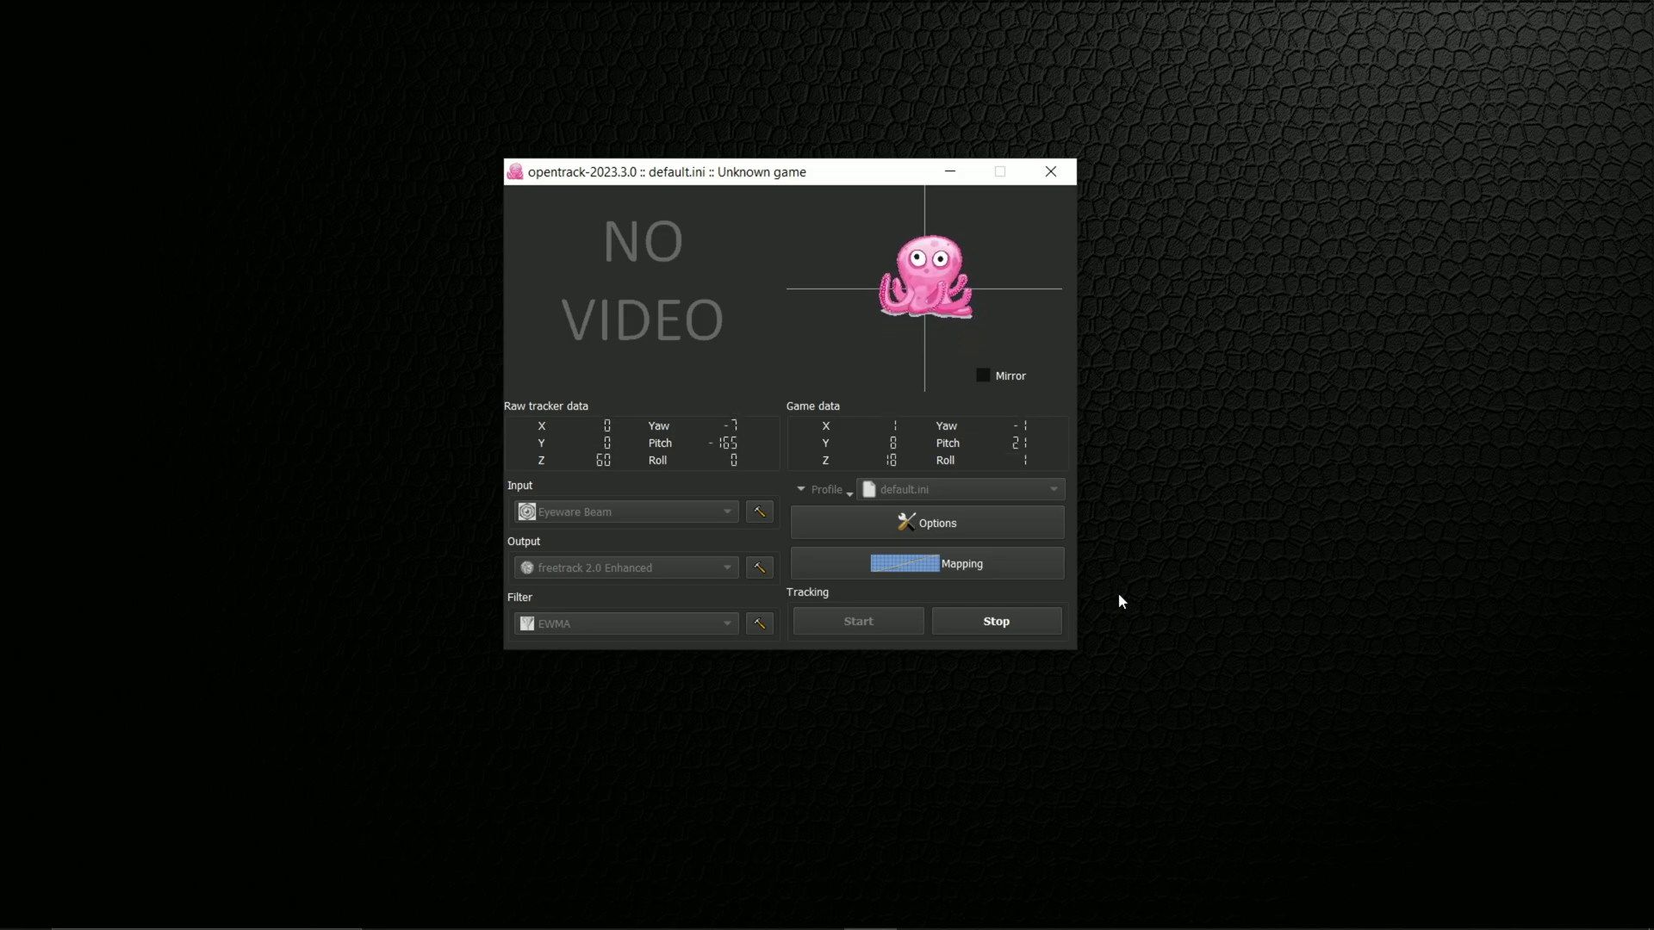
drag(911, 164, 963, 173)
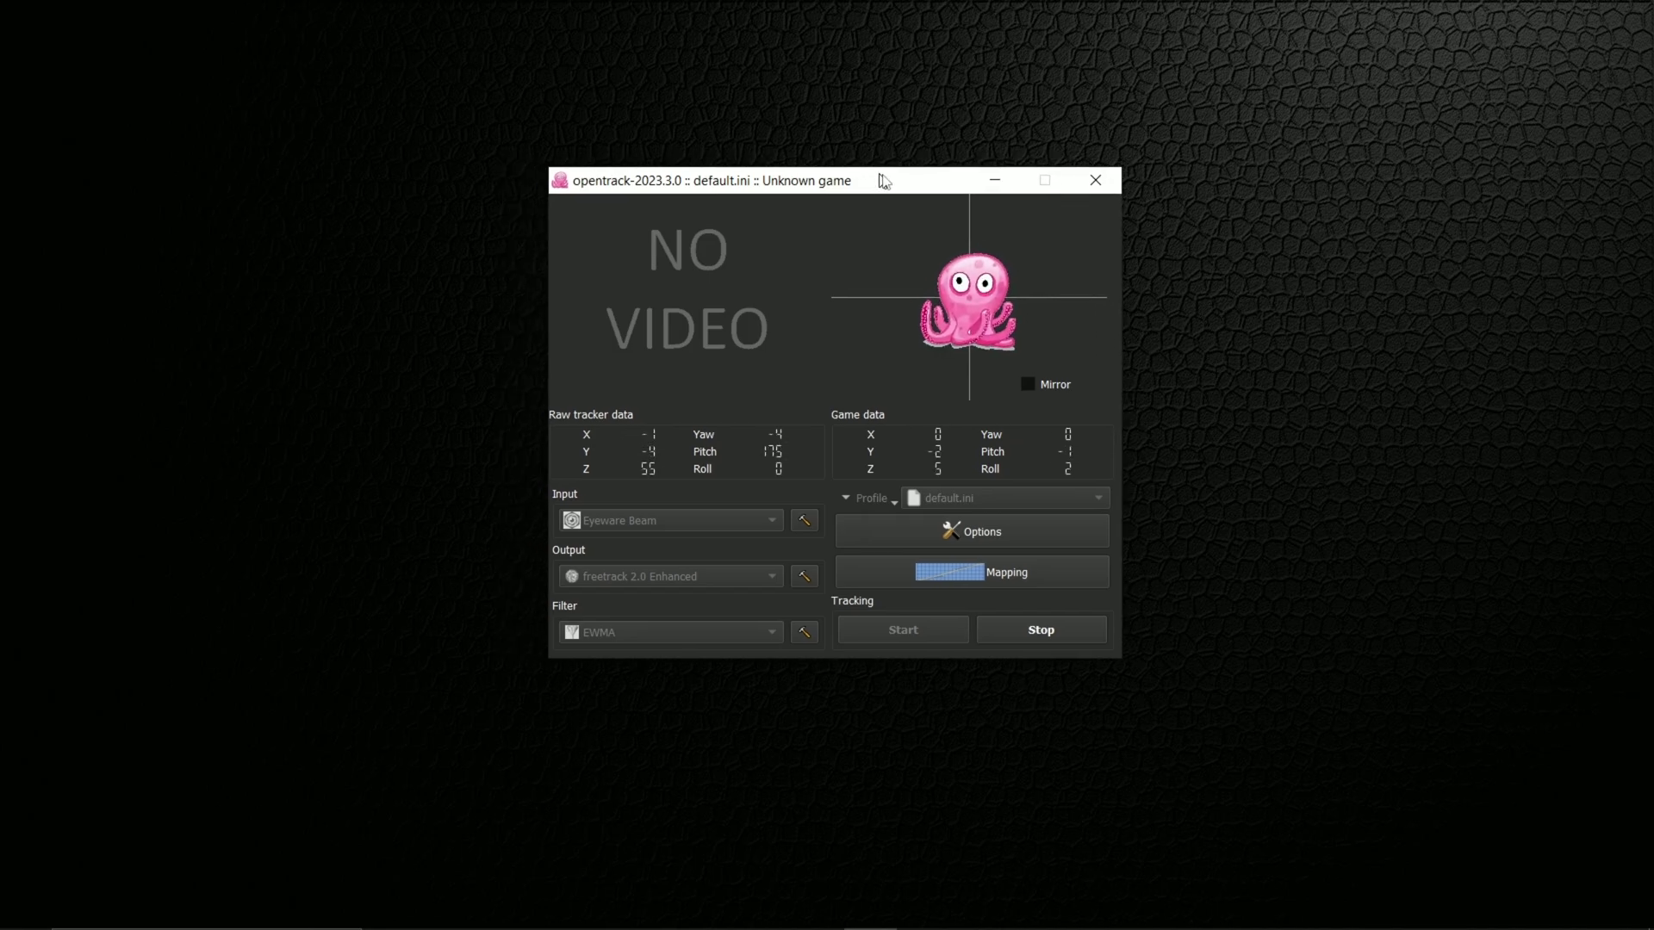
Step: Minimize opentrack and open the American Truck Simulator page in the Steam library
click(1001, 183)
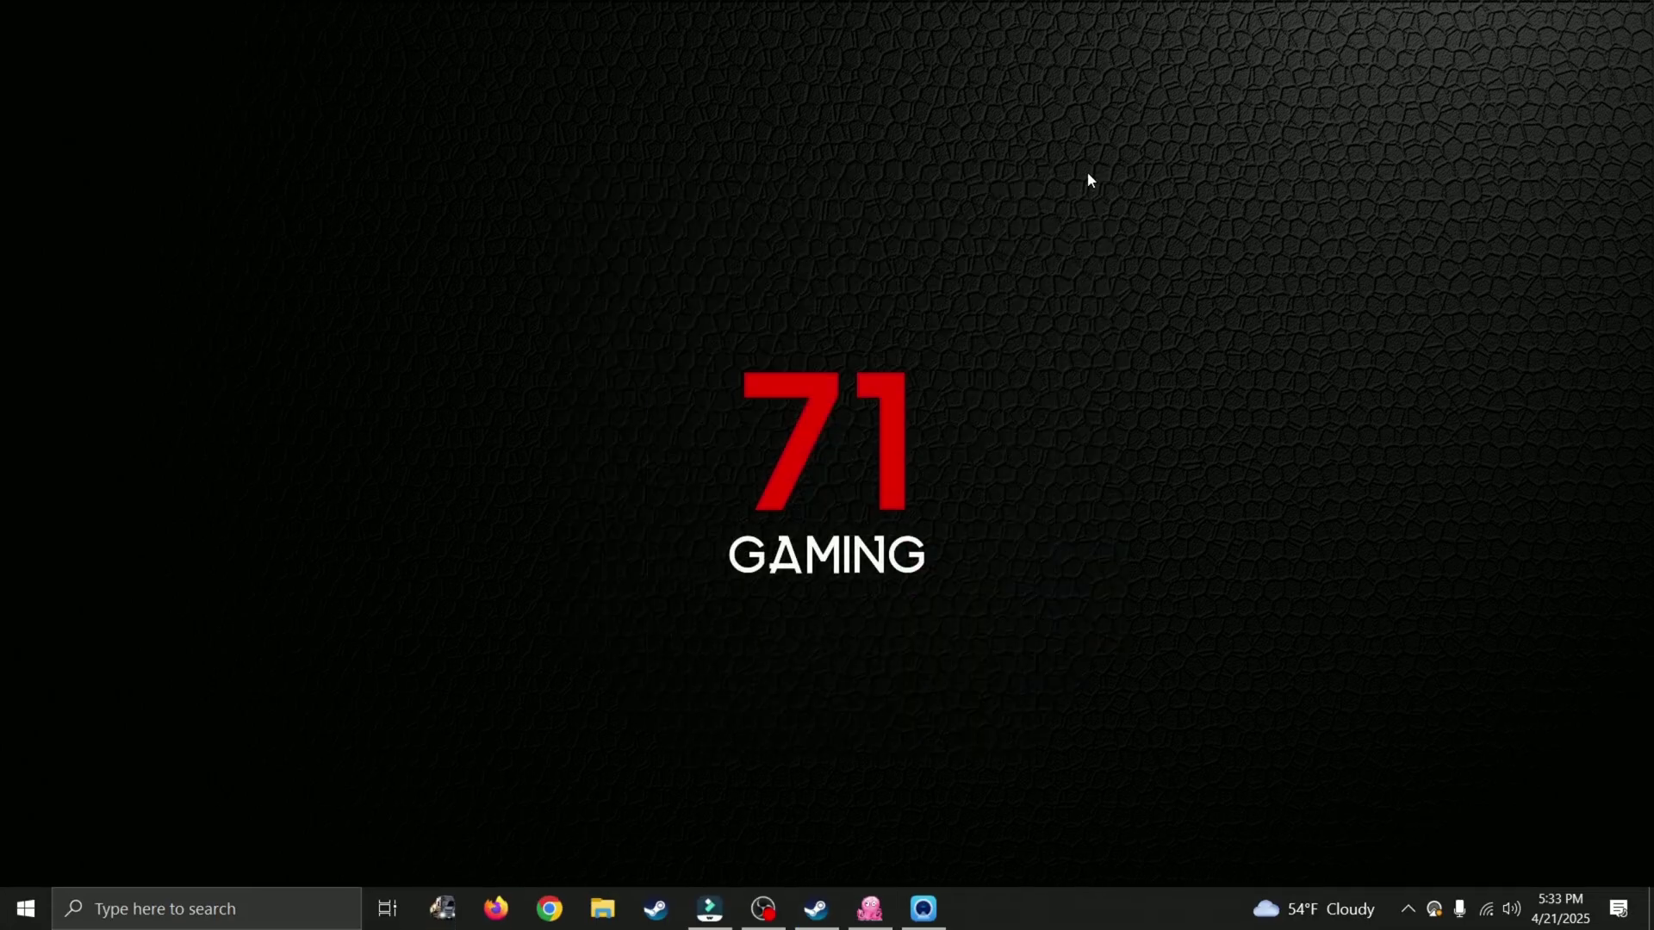
click(656, 909)
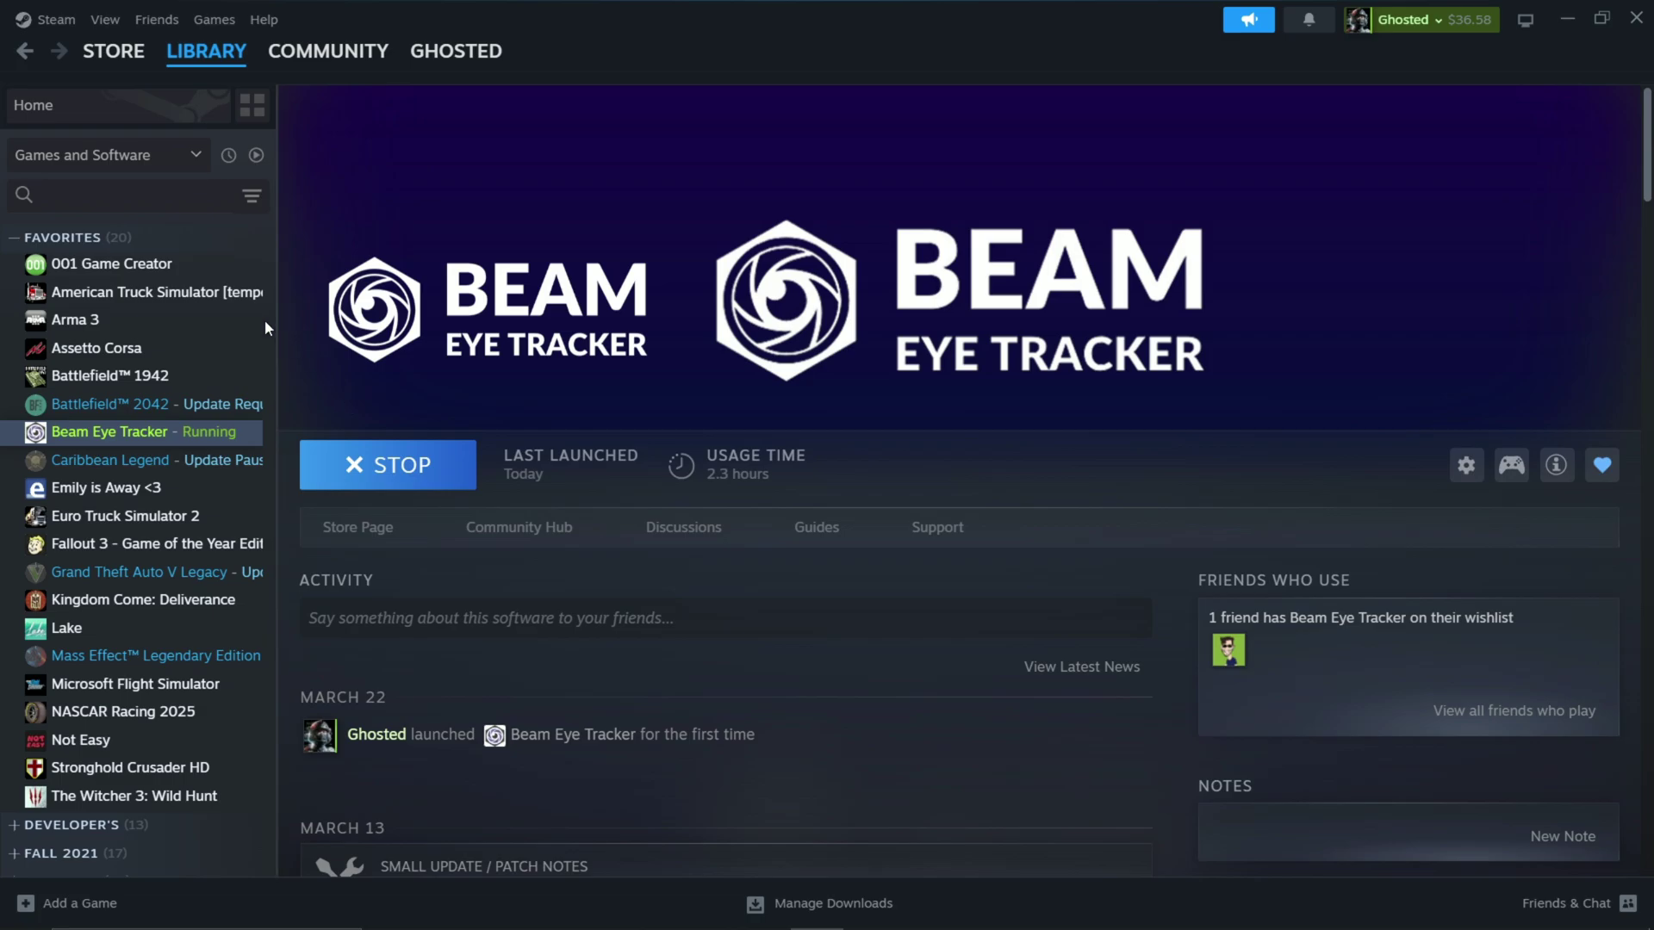
click(215, 293)
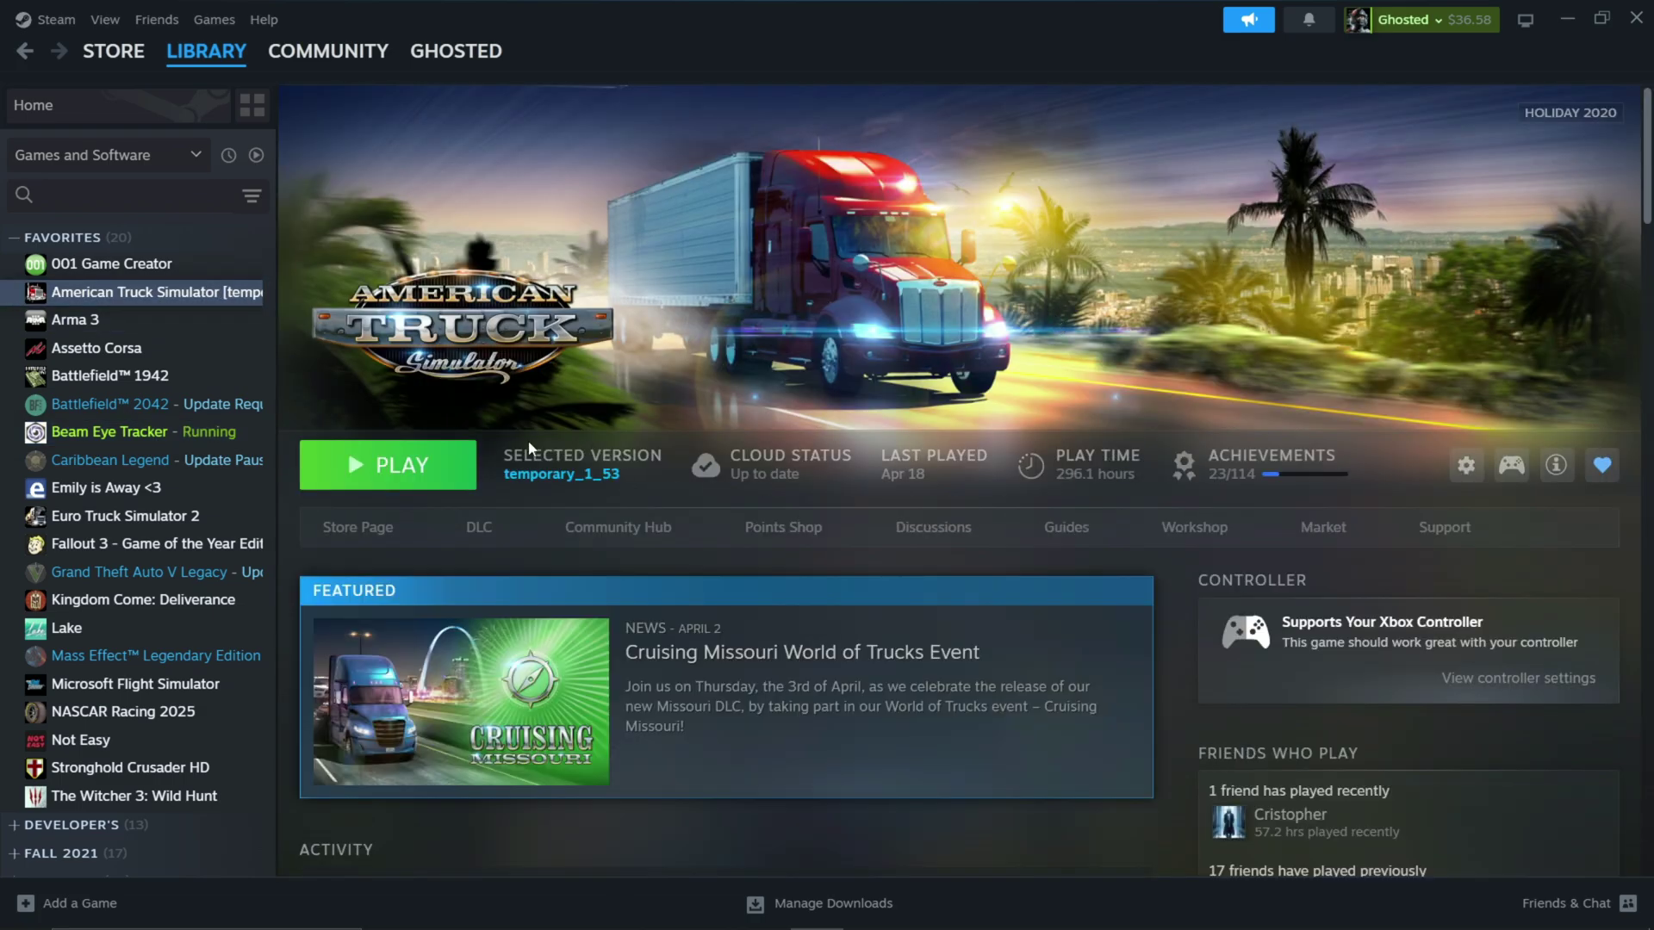